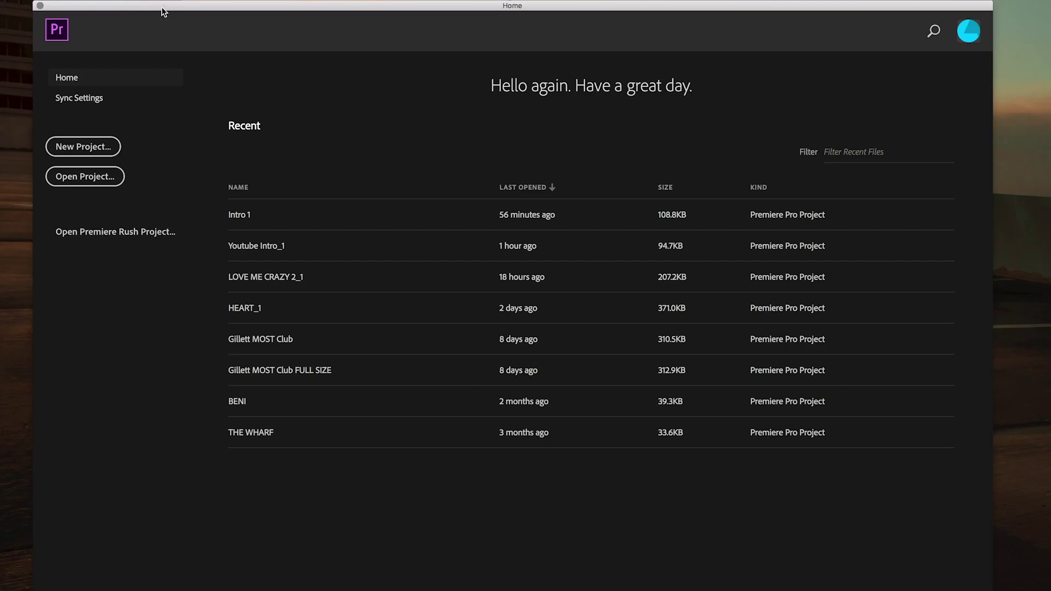
Step: Start a new project and name it 'Opening Settings'
{"action": "left_click_drag", "start_coordinate": [162, 8], "coordinate": [163, 10]}
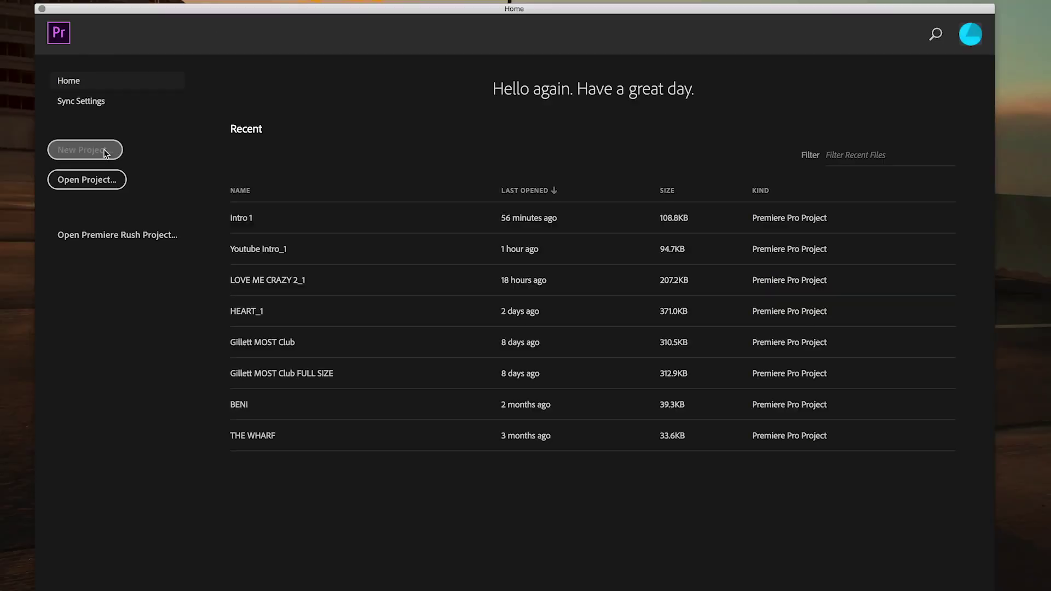
{"action": "left_click", "coordinate": [106, 152]}
{"action": "left_click", "coordinate": [385, 56]}
{"action": "left_click_drag", "start_coordinate": [385, 56], "coordinate": [209, 56]}
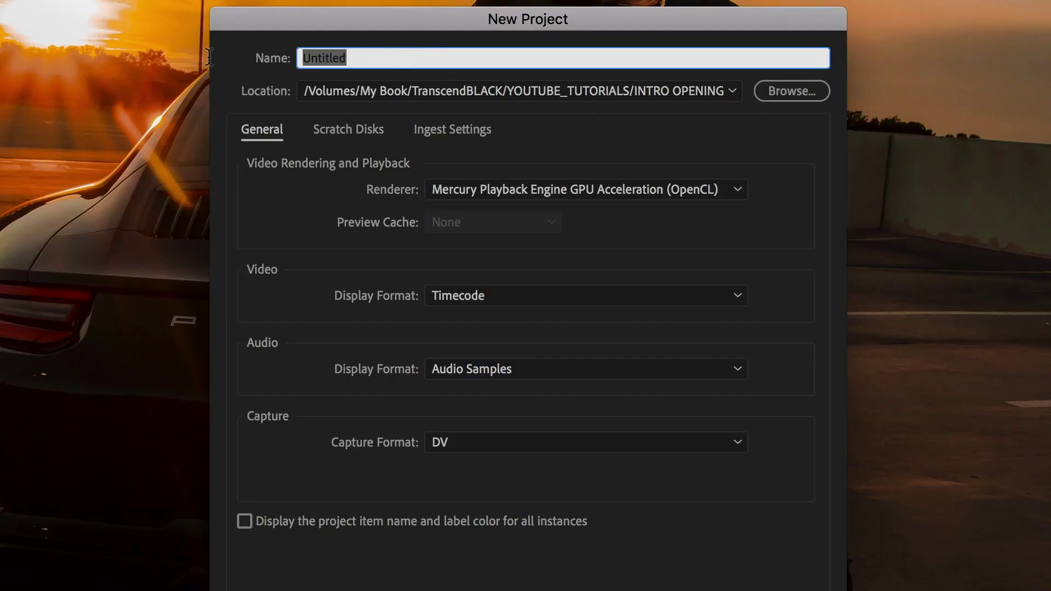
{"action": "type", "text": "Opening S"}
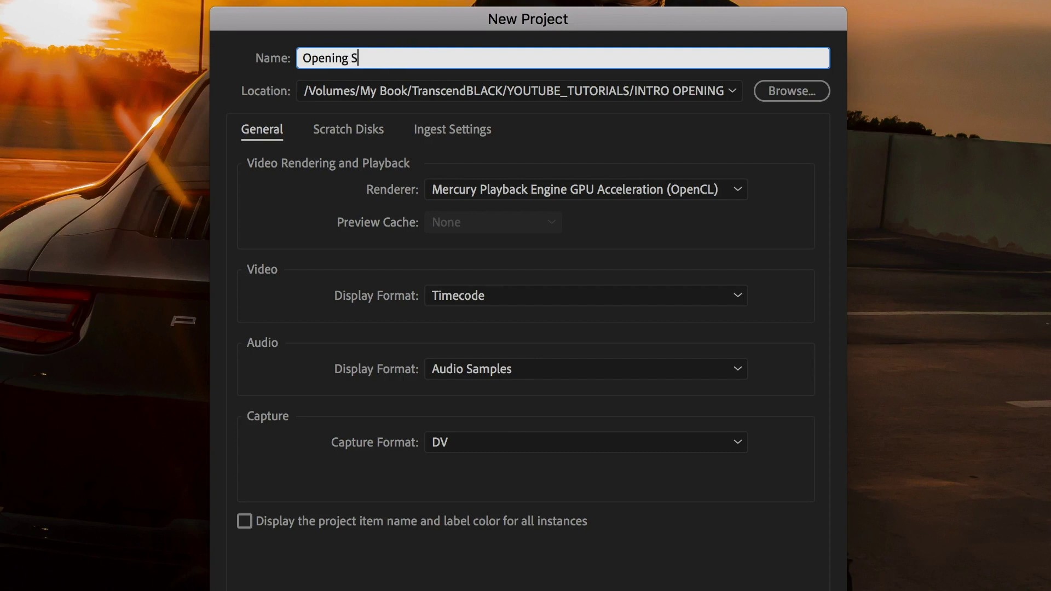
{"action": "type", "text": "ettings"}
Step: Set the project's save location to the Desktop folder
{"action": "left_click", "coordinate": [521, 97]}
{"action": "left_click", "coordinate": [248, 181]}
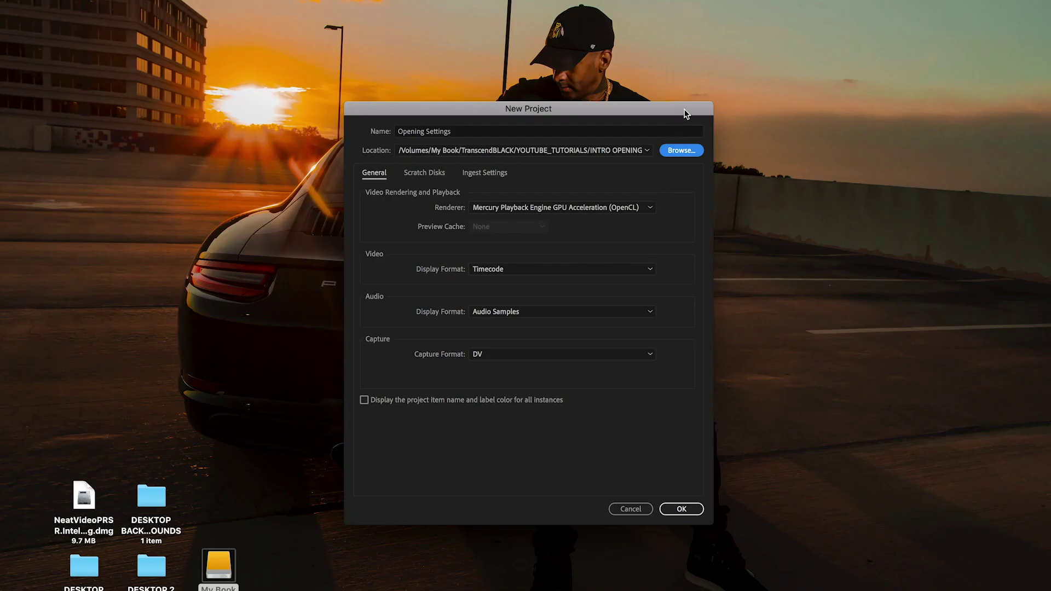
{"action": "left_click_drag", "start_coordinate": [684, 107], "coordinate": [411, 208]}
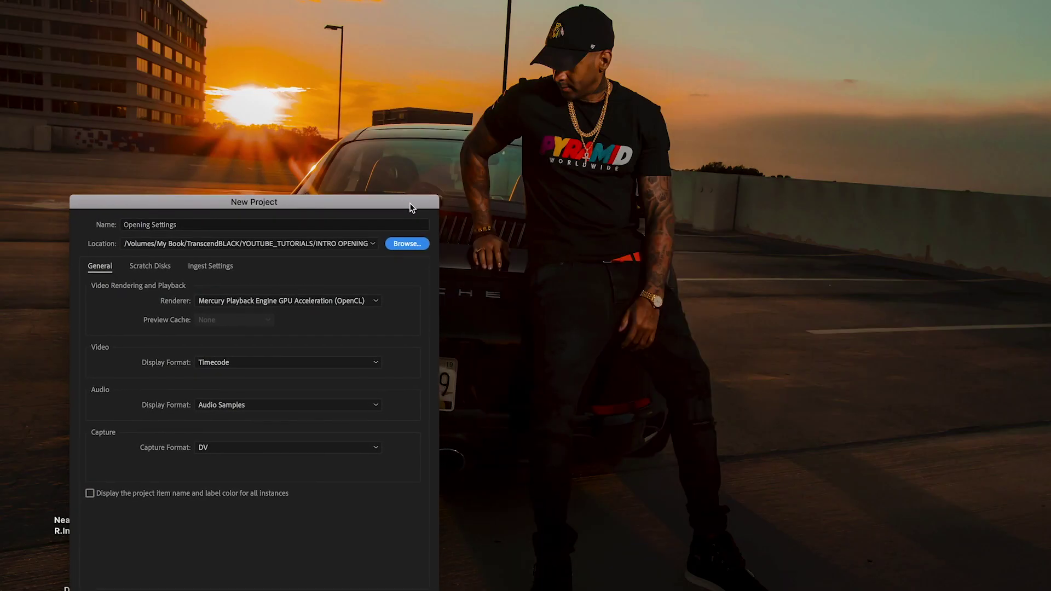
{"action": "left_click", "coordinate": [408, 243]}
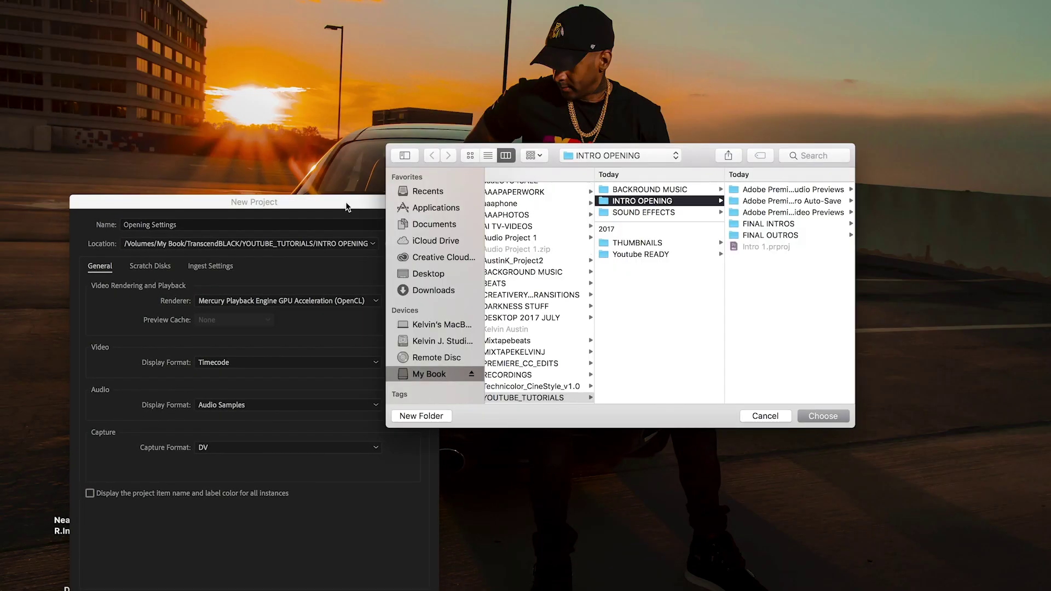
{"action": "left_click_drag", "start_coordinate": [348, 207], "coordinate": [362, 112]}
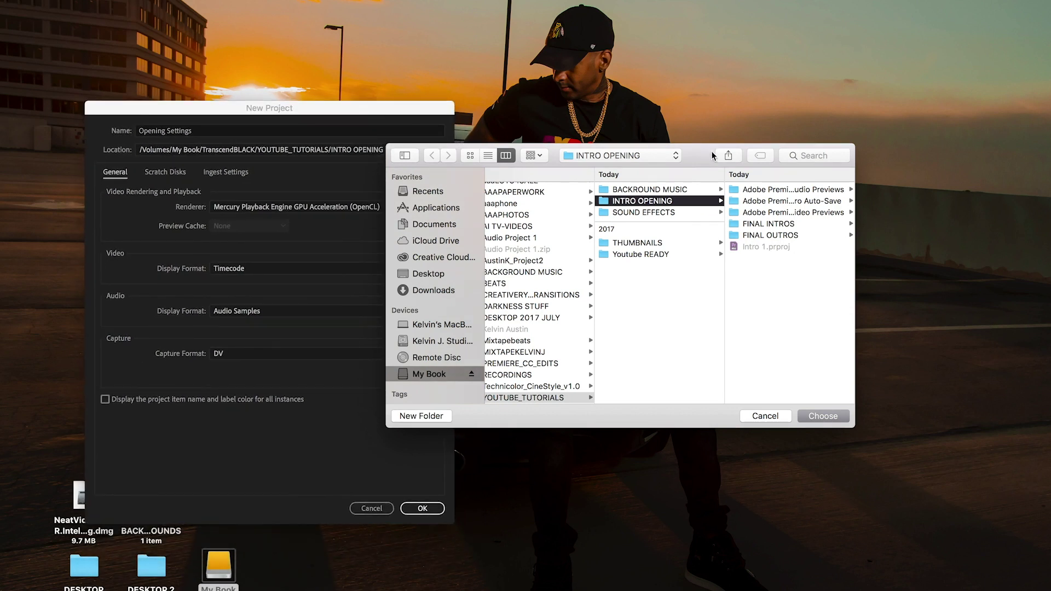
{"action": "left_click_drag", "start_coordinate": [711, 153], "coordinate": [853, 185]}
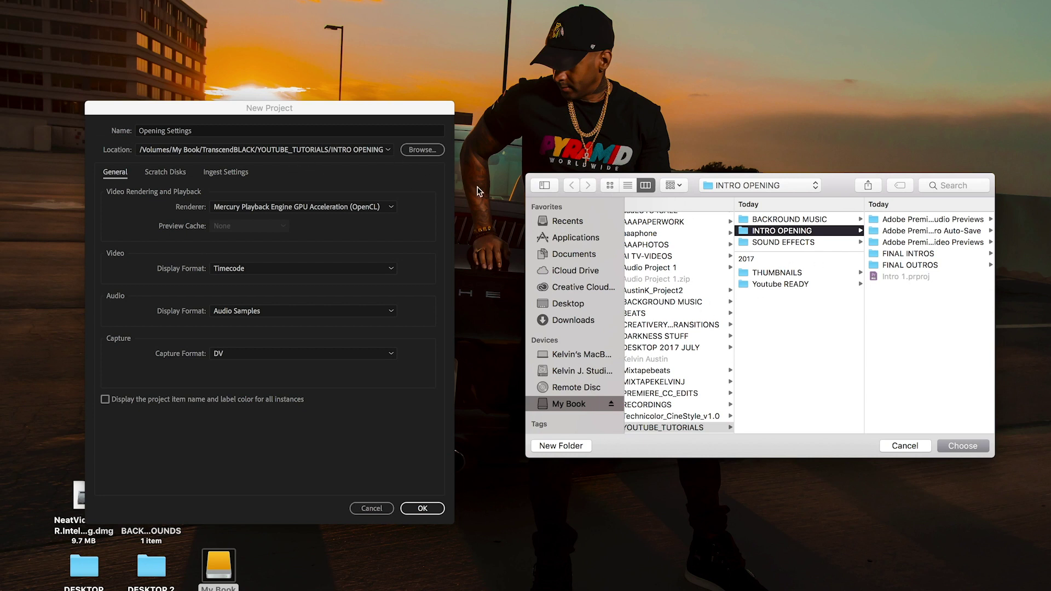
{"action": "left_click", "coordinate": [578, 303]}
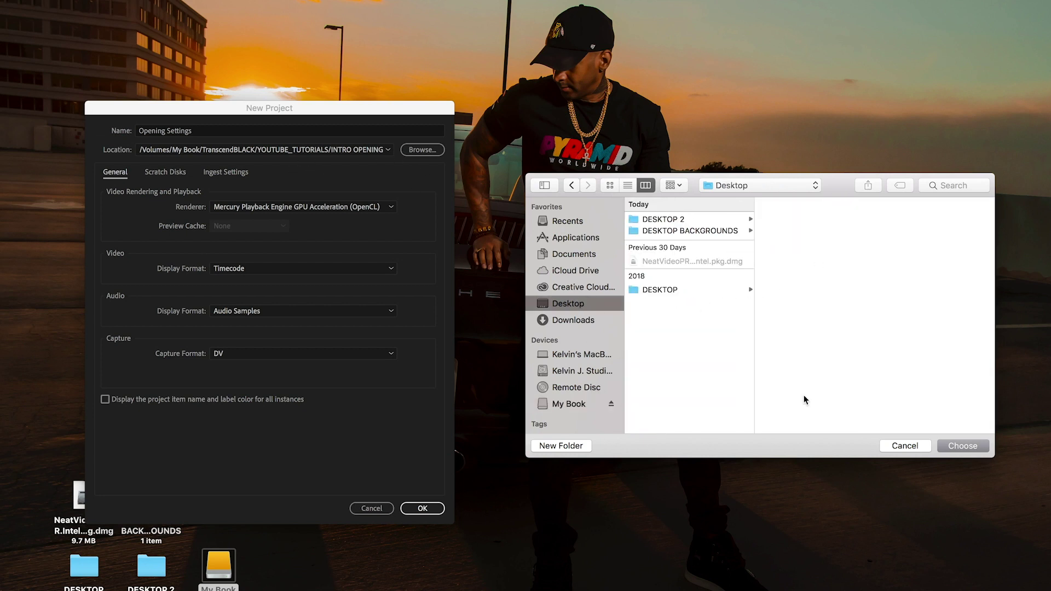
{"action": "left_click", "coordinate": [964, 448]}
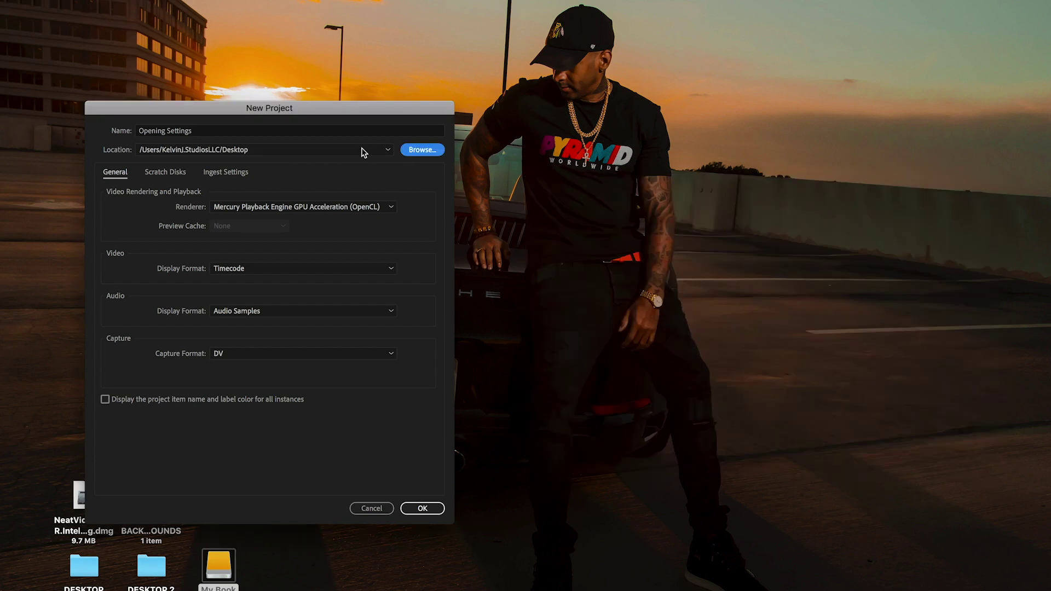
{"action": "left_click_drag", "start_coordinate": [277, 108], "coordinate": [686, 100]}
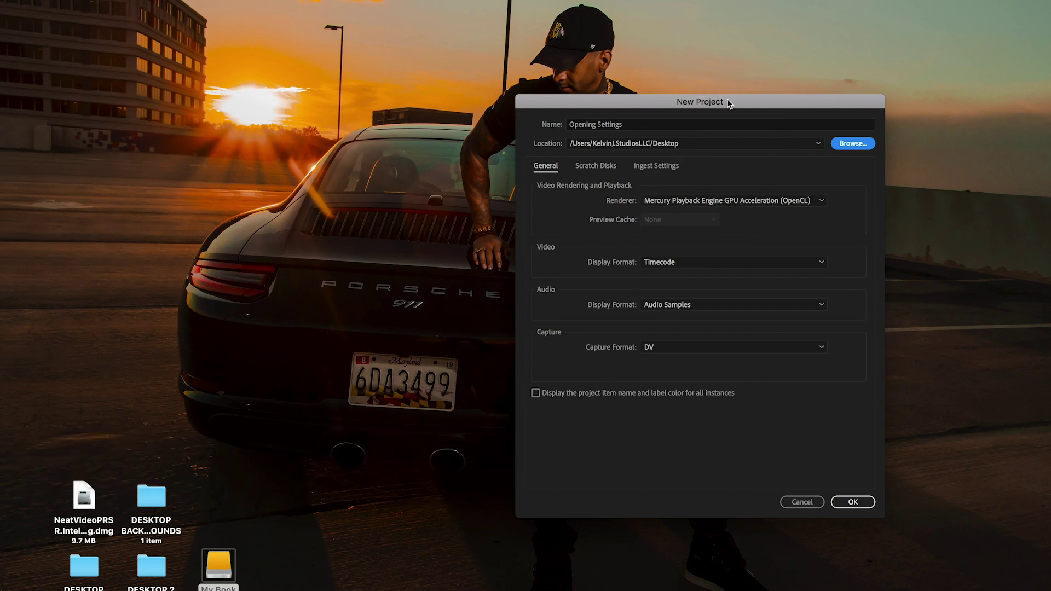
{"action": "left_click_drag", "start_coordinate": [729, 104], "coordinate": [584, 101]}
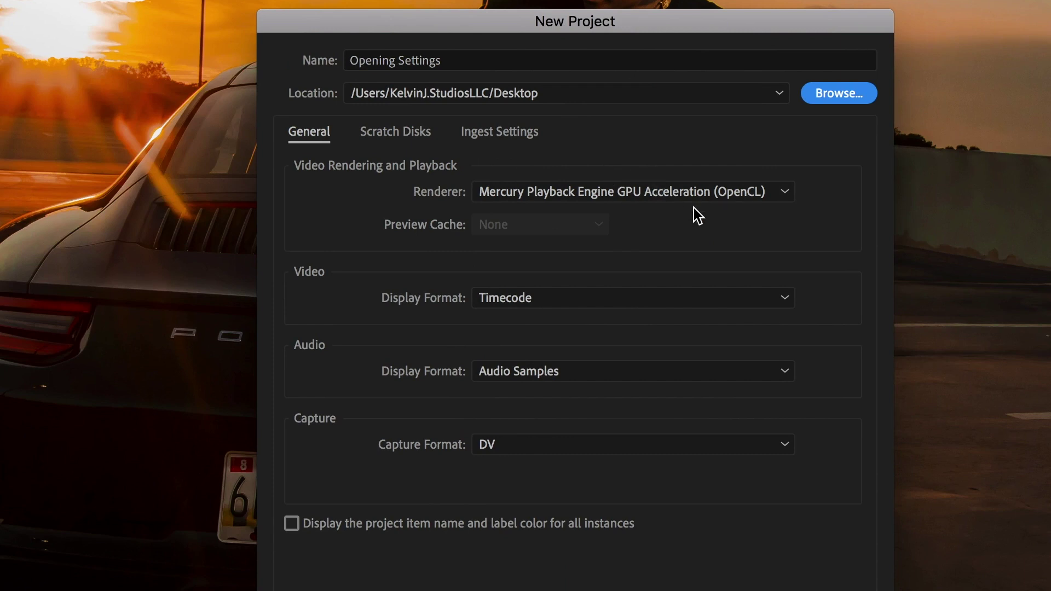
{"action": "left_click", "coordinate": [718, 199]}
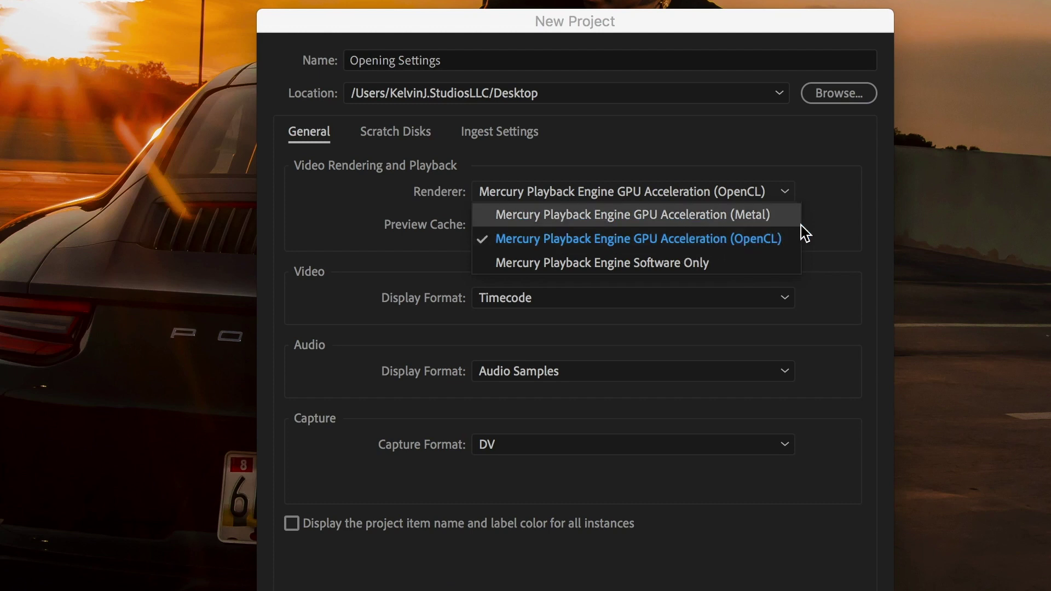
{"action": "left_click", "coordinate": [810, 190]}
{"action": "left_click", "coordinate": [782, 192]}
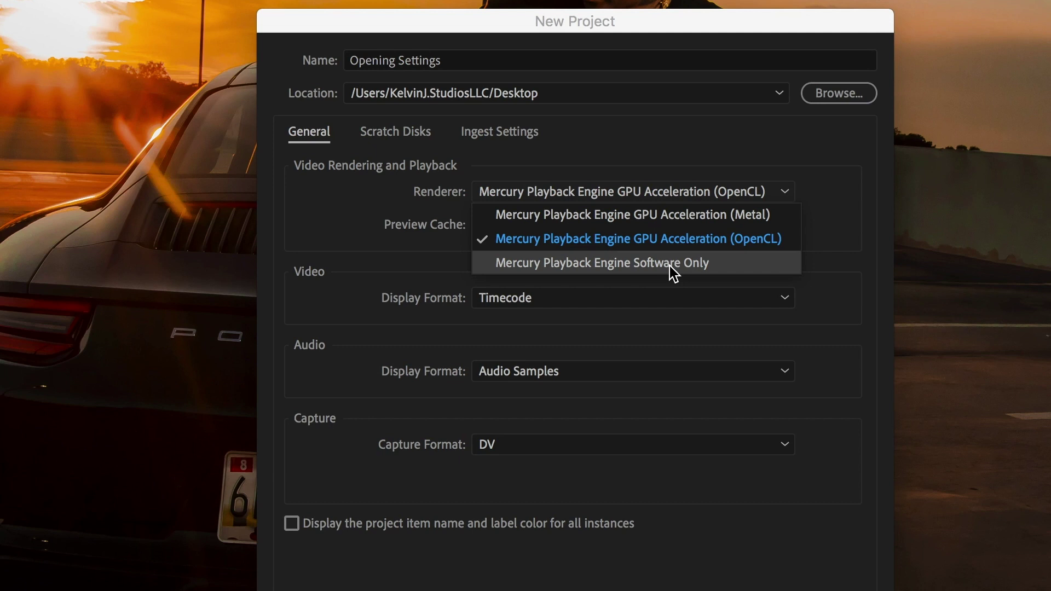
{"action": "left_click", "coordinate": [704, 221]}
{"action": "left_click", "coordinate": [764, 196]}
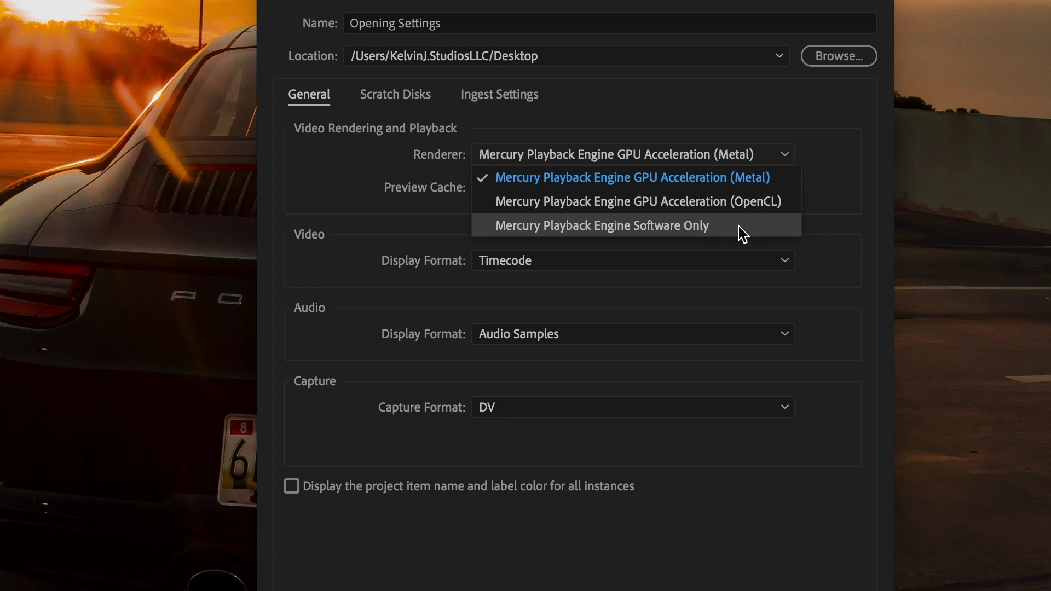
{"action": "left_click", "coordinate": [752, 204]}
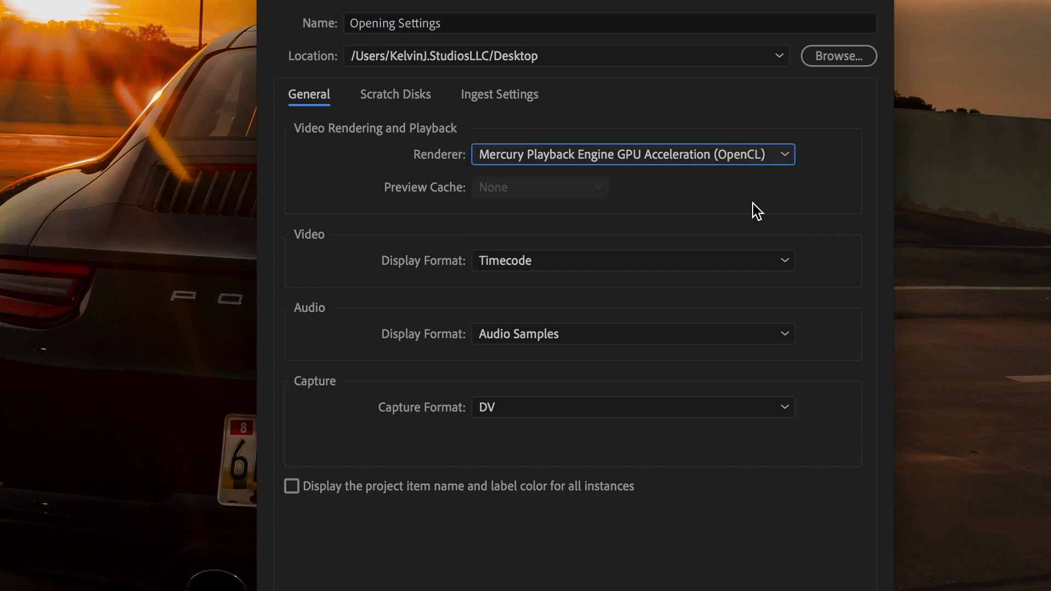
{"action": "left_click", "coordinate": [584, 265]}
{"action": "left_click", "coordinate": [397, 300]}
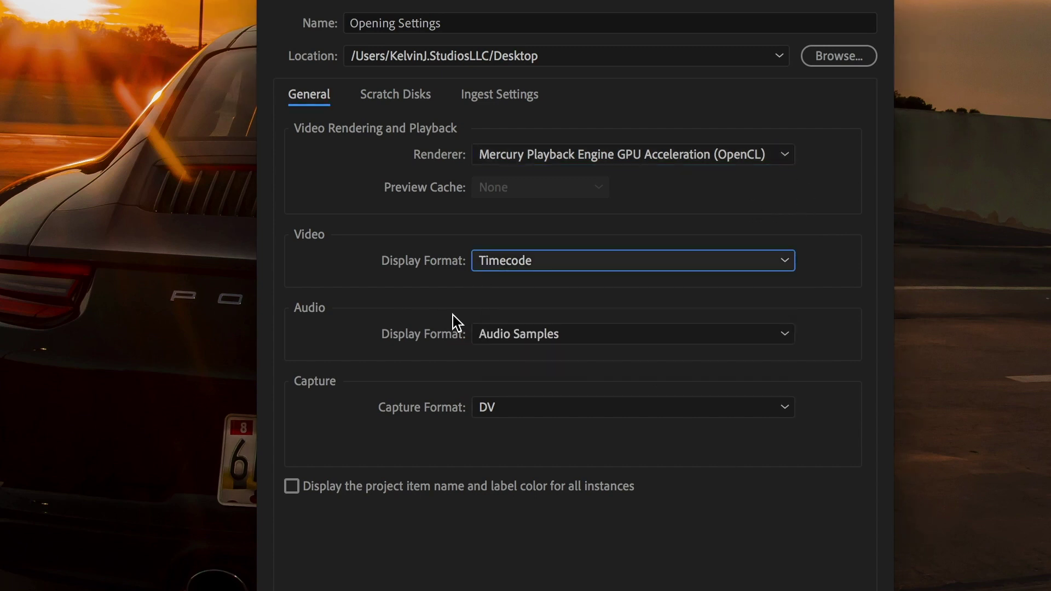
{"action": "left_click", "coordinate": [520, 334]}
{"action": "left_click", "coordinate": [440, 339]}
{"action": "left_click", "coordinate": [516, 406]}
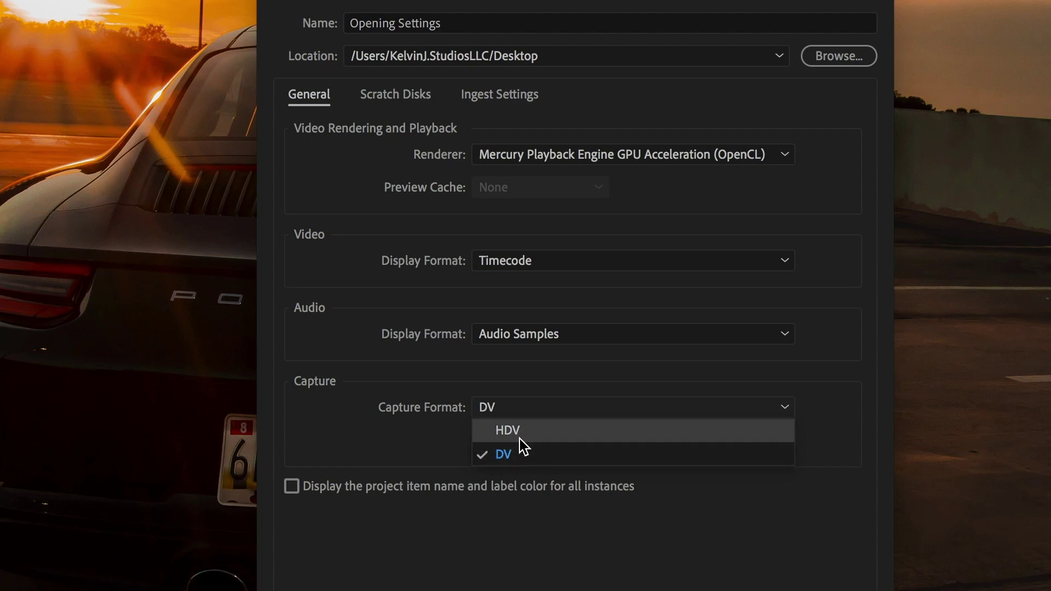
{"action": "left_click", "coordinate": [435, 435]}
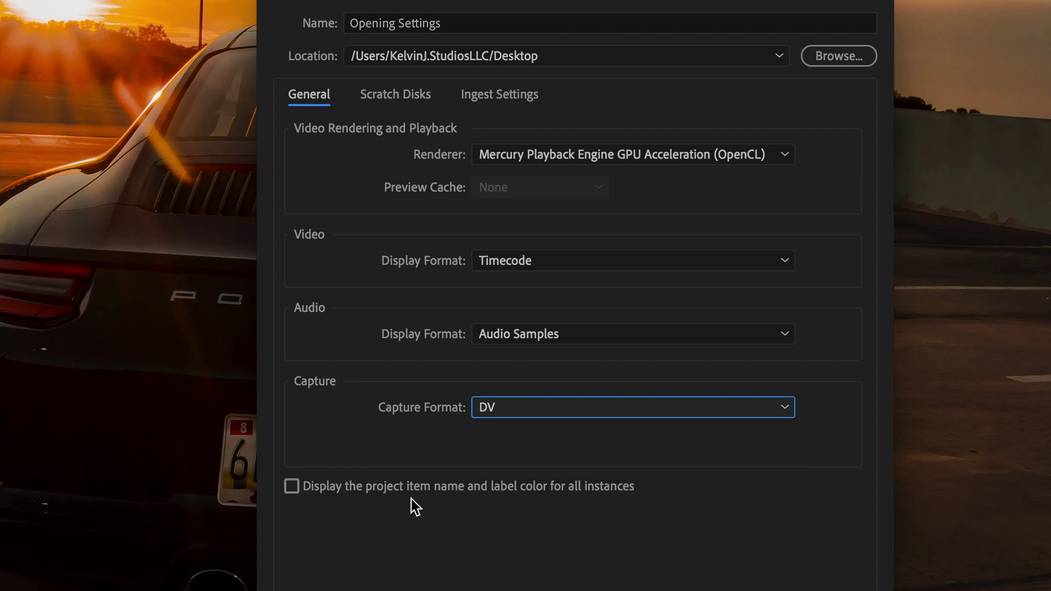
{"action": "left_click", "coordinate": [300, 489]}
{"action": "left_click", "coordinate": [300, 489]}
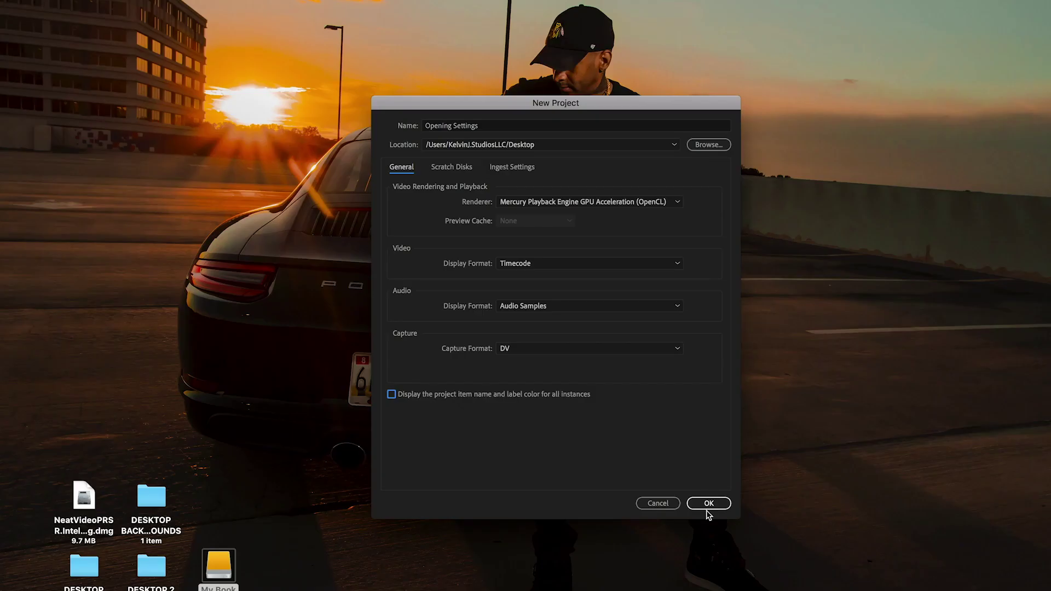
Step: Create the project, then in Finder open TranscendBLACK and arrange files by Date Modified
{"action": "left_click", "coordinate": [709, 503]}
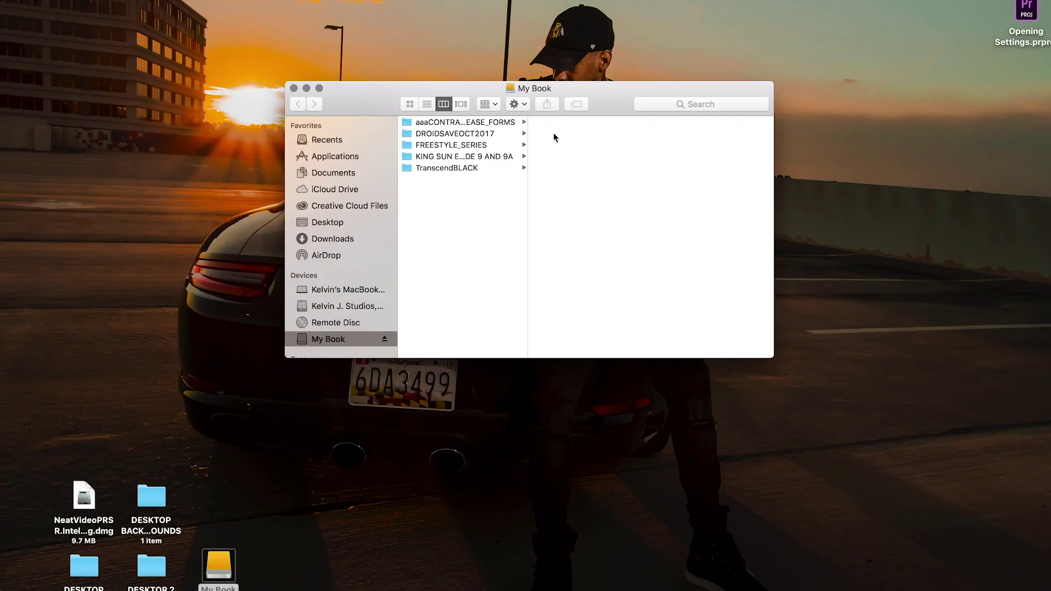
{"action": "left_click", "coordinate": [474, 167]}
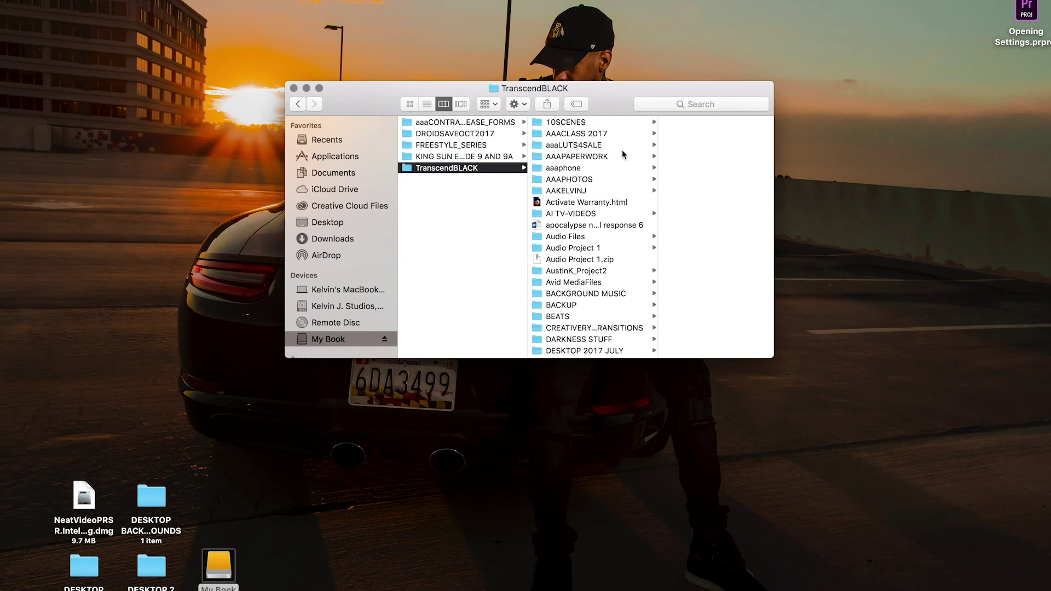
{"action": "left_click", "coordinate": [489, 104]}
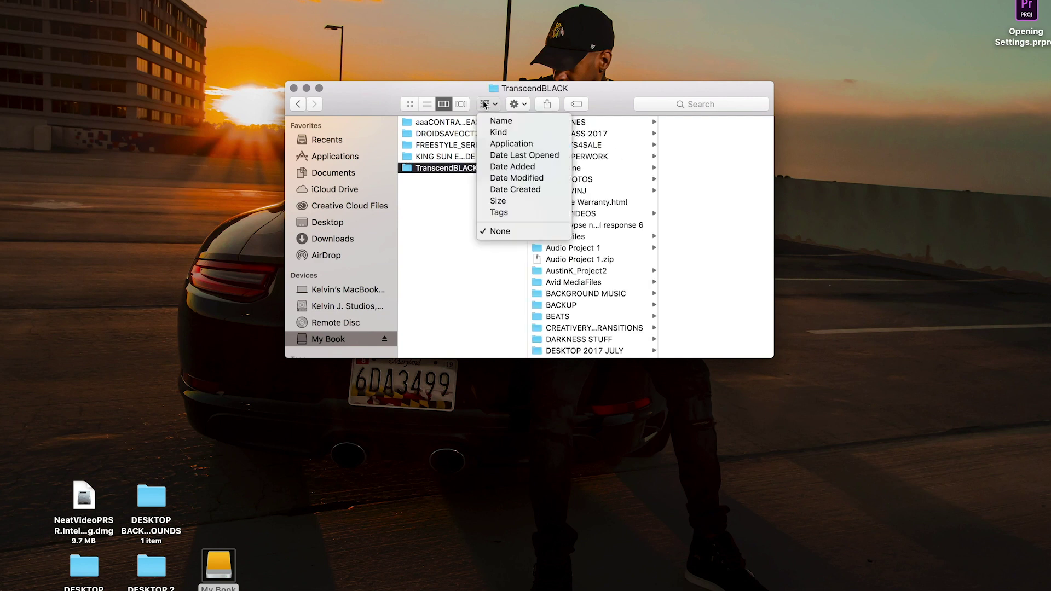
{"action": "left_click", "coordinate": [536, 181]}
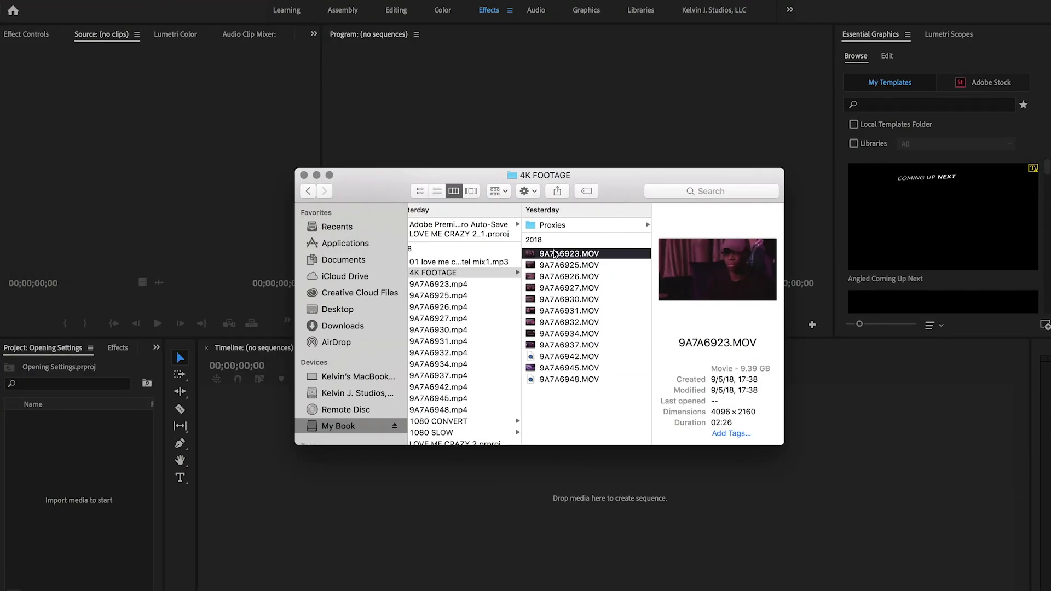
Step: Import 9A7A6923.MOV into the project and preview it in the Source monitor
{"action": "left_click_drag", "start_coordinate": [539, 253], "coordinate": [72, 482]}
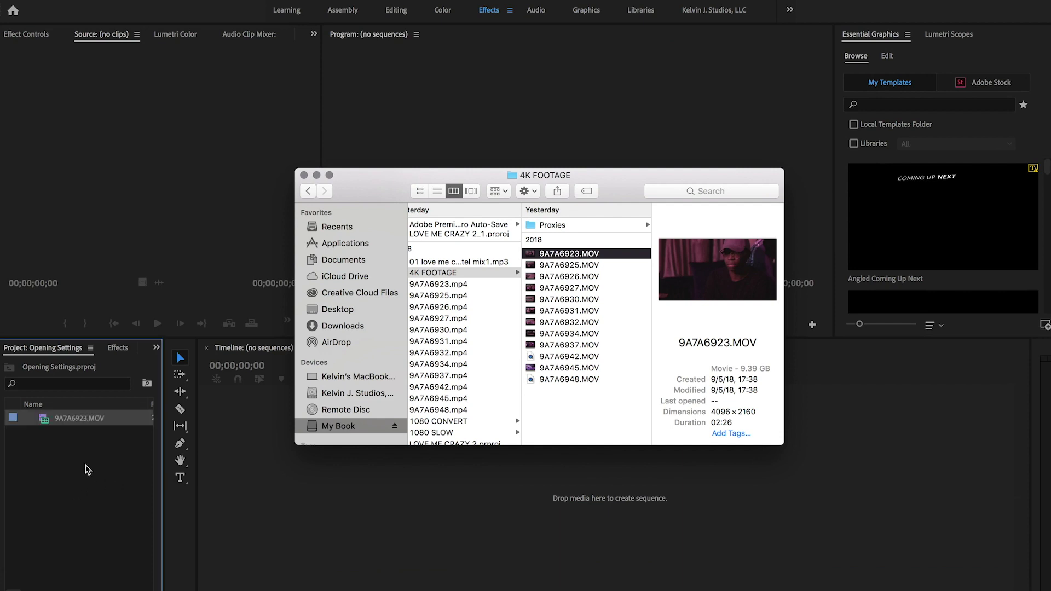
{"action": "left_click", "coordinate": [87, 469]}
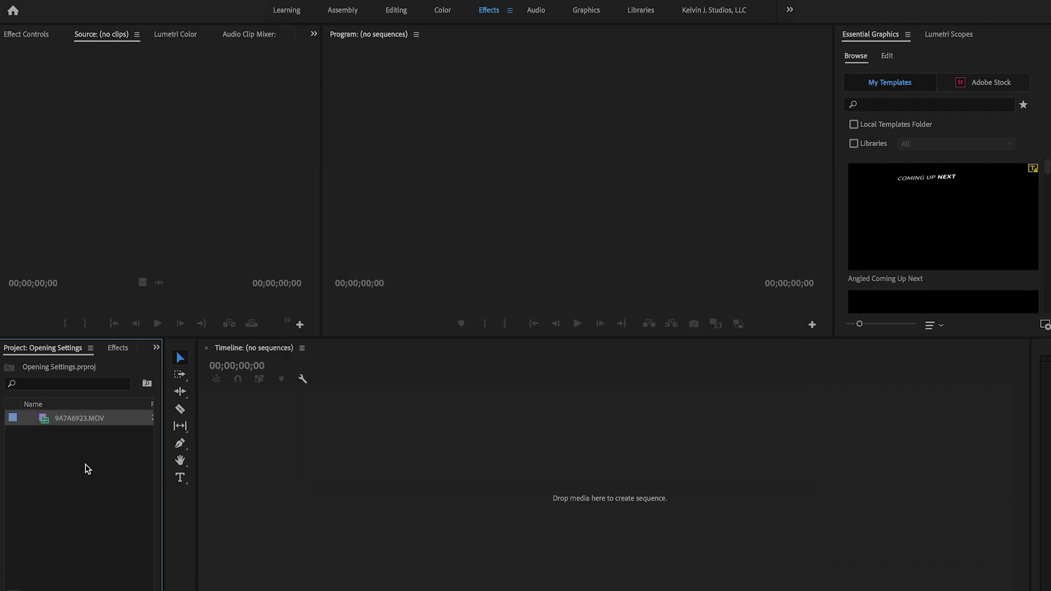
{"action": "double_click", "coordinate": [46, 425]}
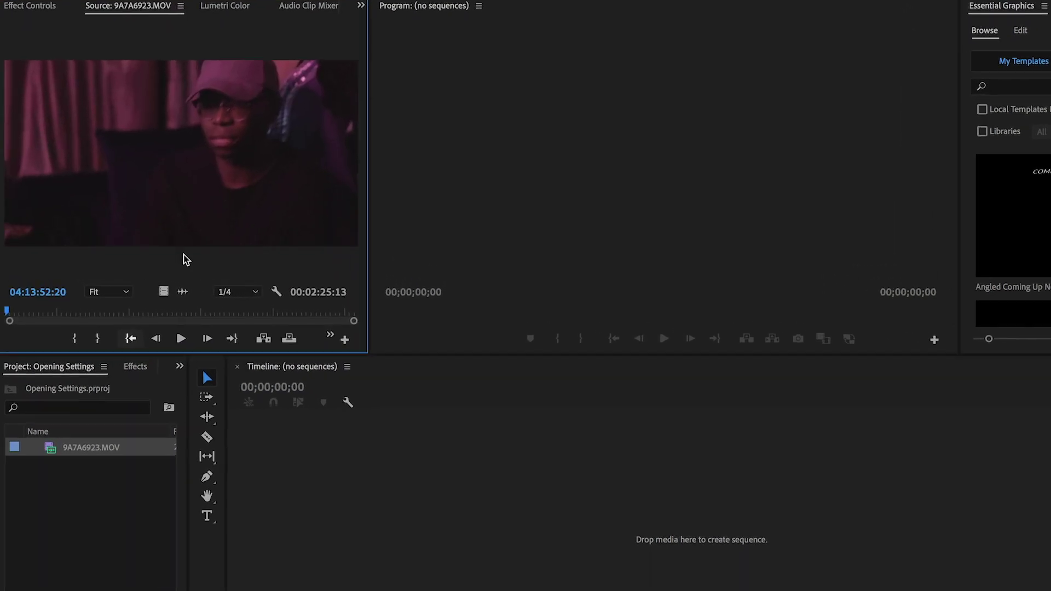
{"action": "left_click", "coordinate": [124, 329]}
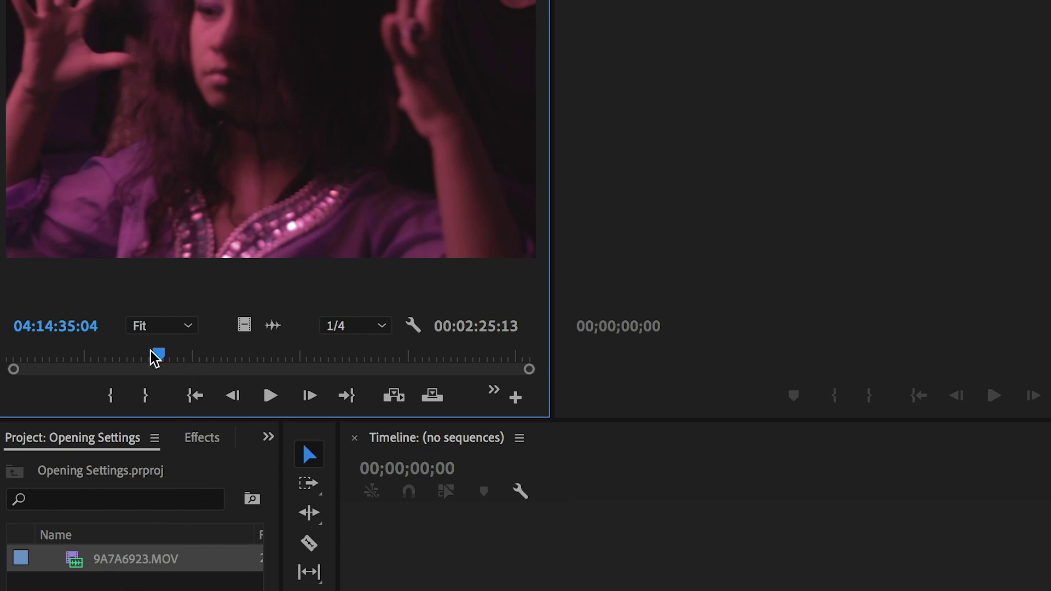
Step: Mark an in point at 04:14:18:10 and a later out point, then drop the range onto the timeline
{"action": "left_click", "coordinate": [101, 357]}
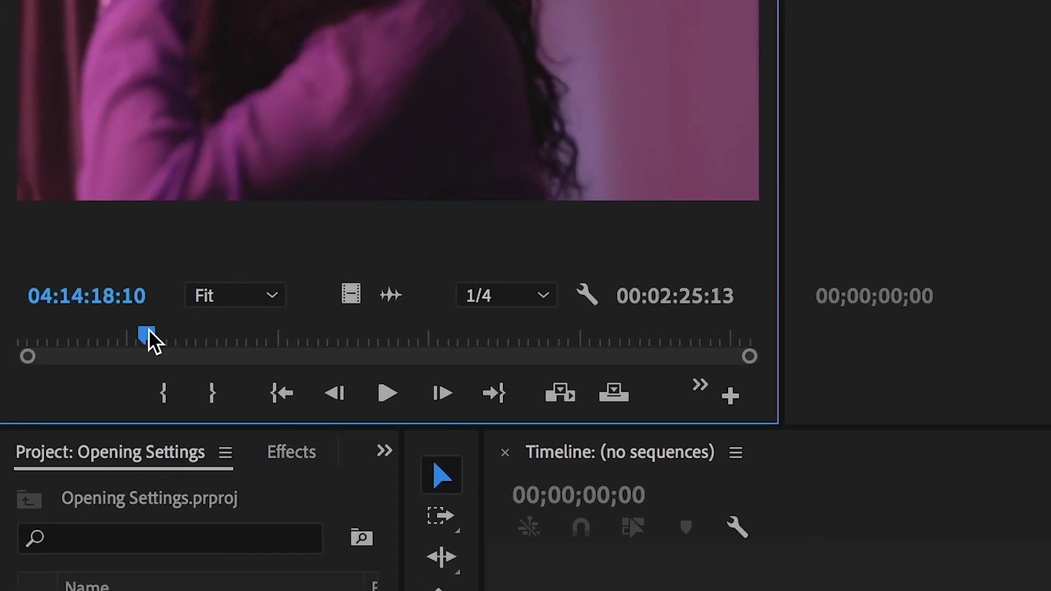
{"action": "key", "text": "i"}
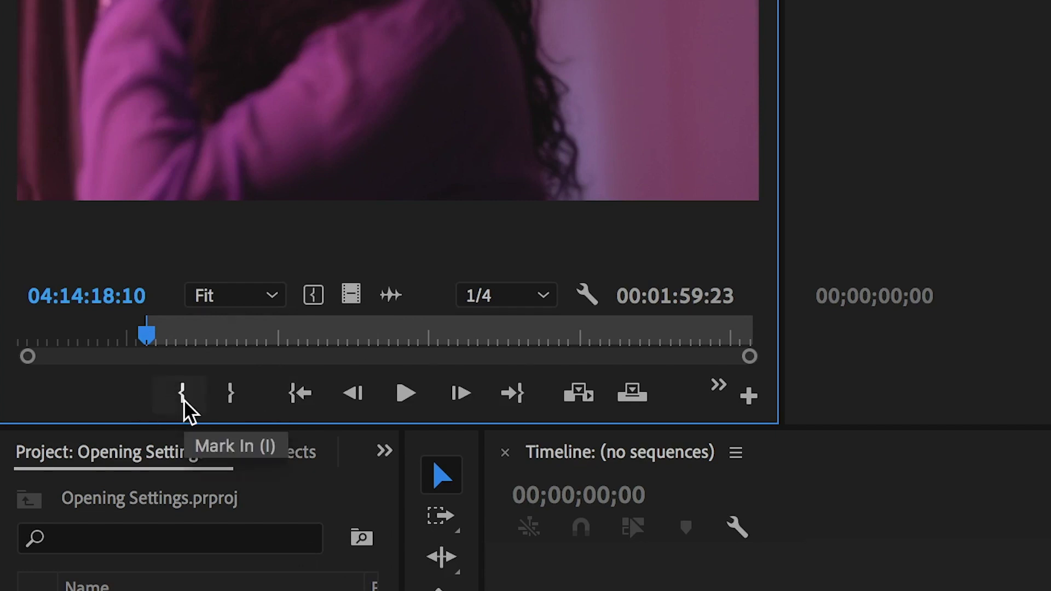
{"action": "left_click", "coordinate": [281, 335]}
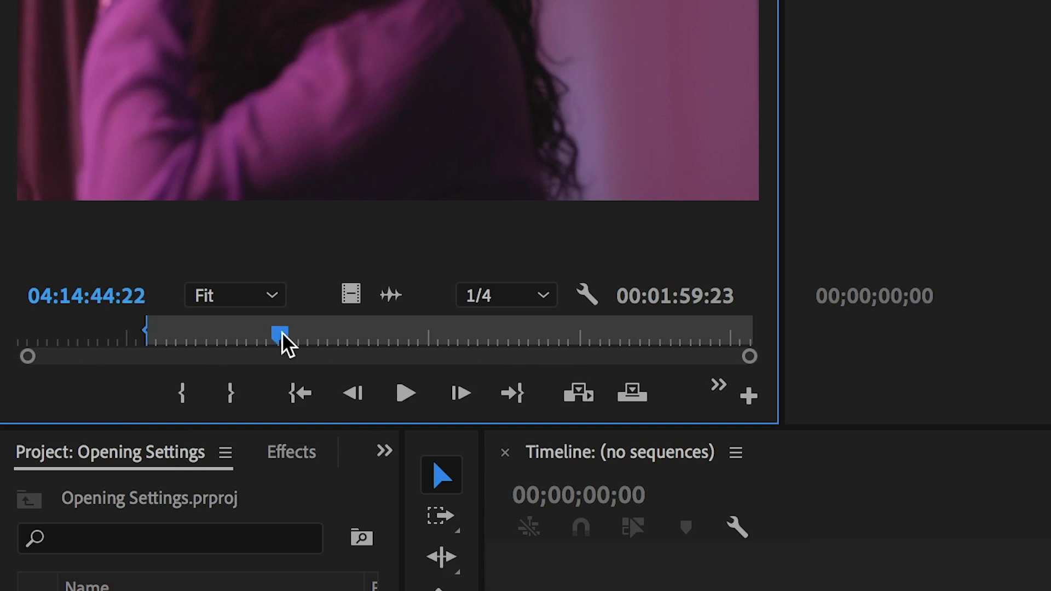
{"action": "left_click_drag", "start_coordinate": [282, 334], "coordinate": [512, 336]}
{"action": "left_click", "coordinate": [229, 393]}
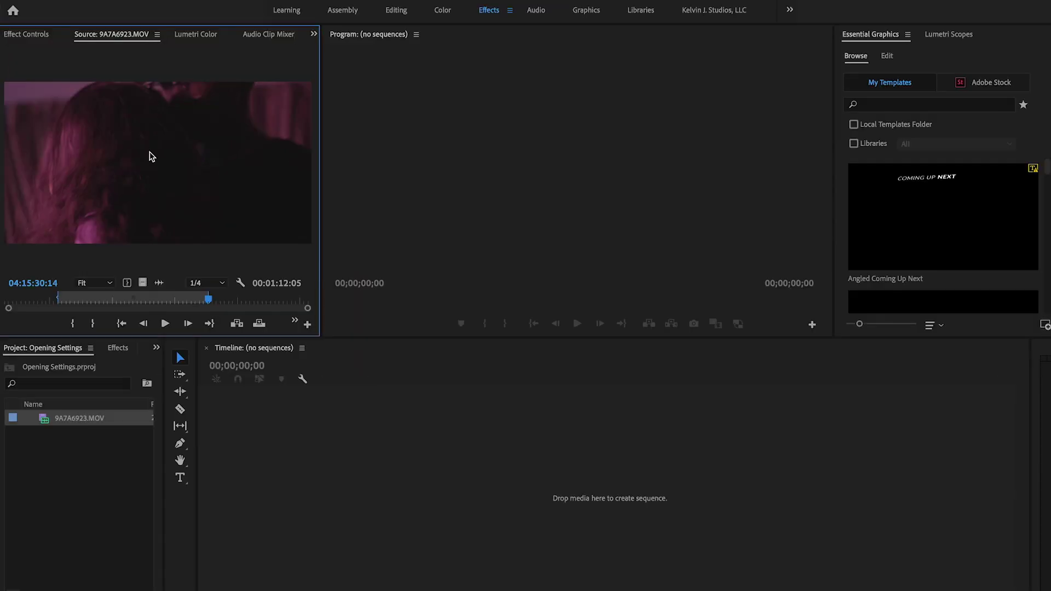
{"action": "left_click_drag", "start_coordinate": [141, 146], "coordinate": [240, 462]}
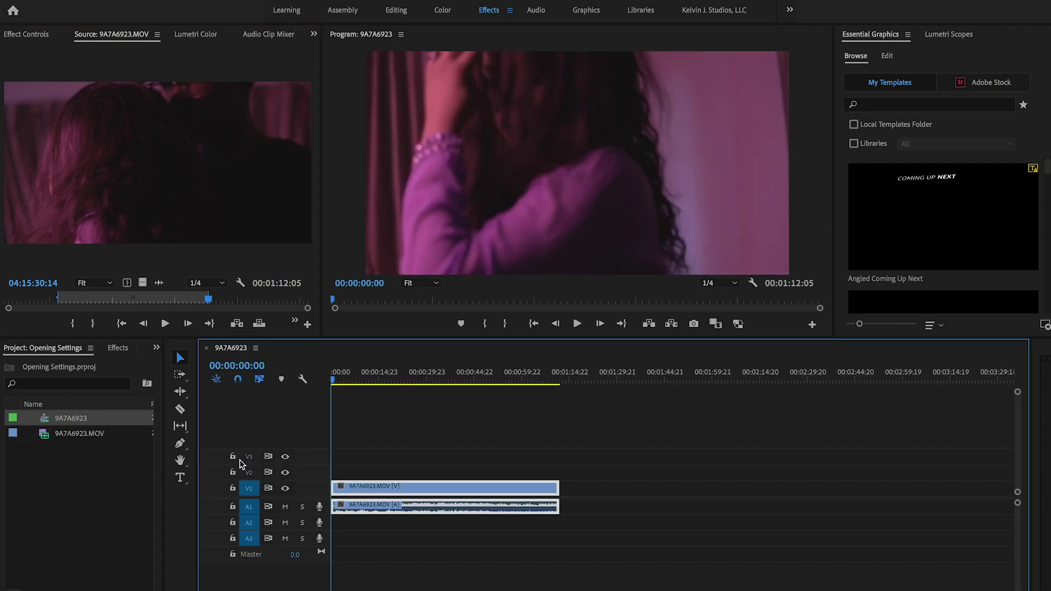
Step: Play back the new 9A7A6923 sequence to review the clip
{"action": "left_click", "coordinate": [390, 432]}
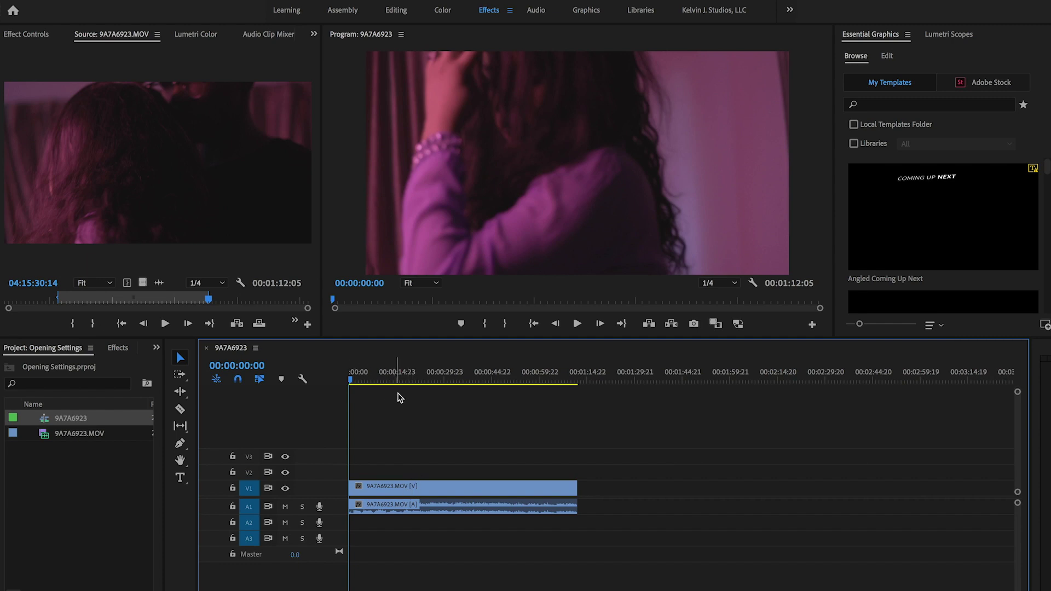
{"action": "left_click", "coordinate": [424, 379]}
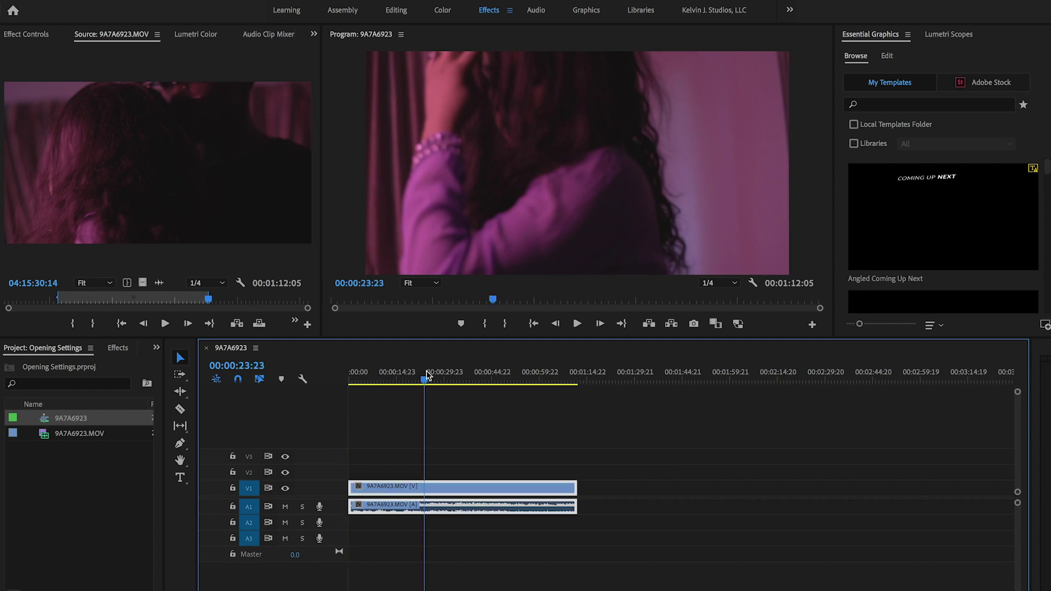
{"action": "key", "text": "space"}
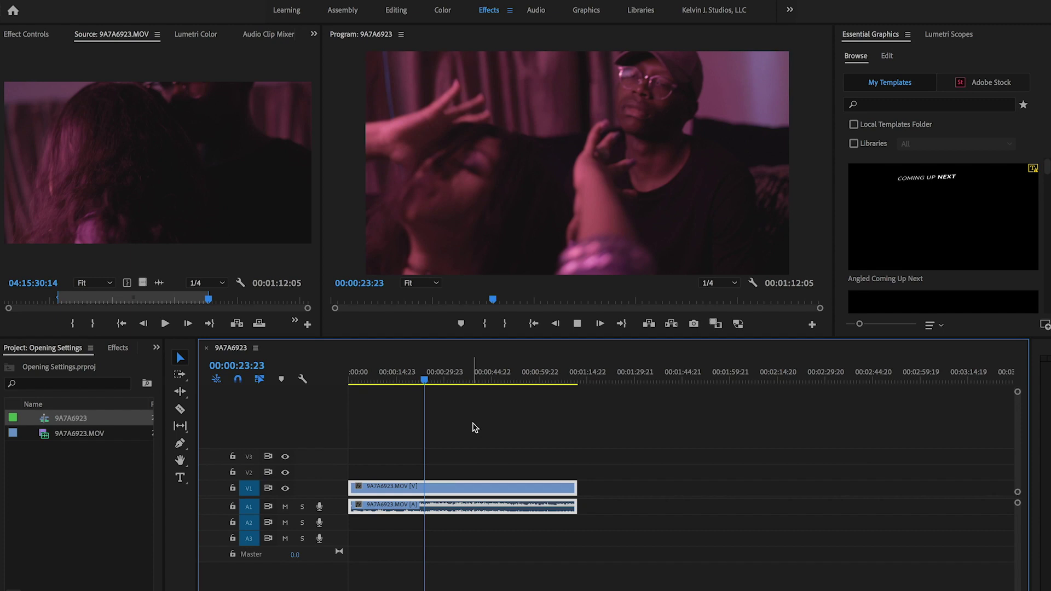
{"action": "left_click", "coordinate": [443, 377]}
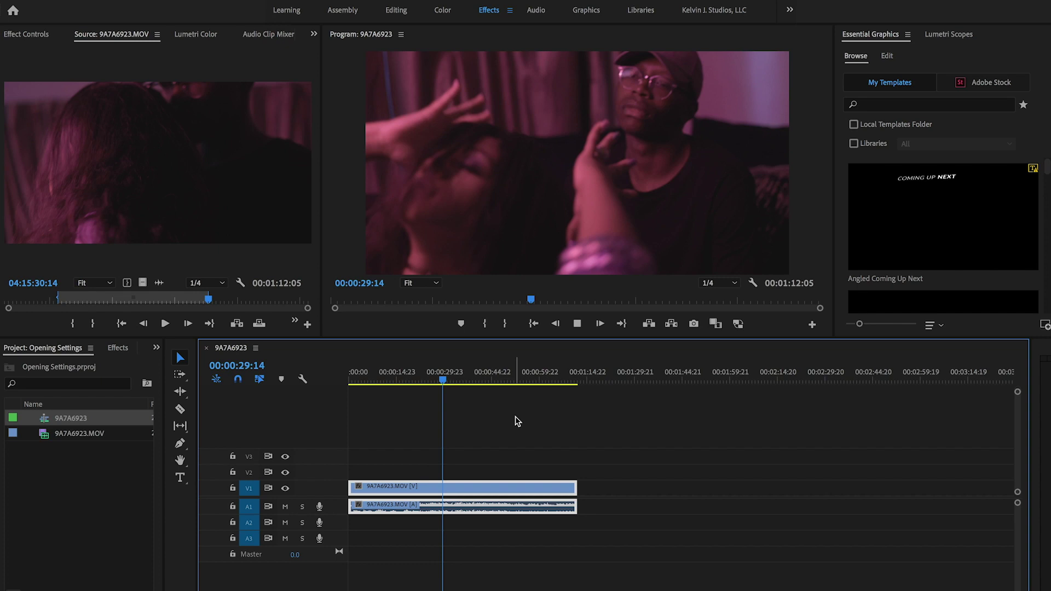
{"action": "left_click", "coordinate": [576, 324]}
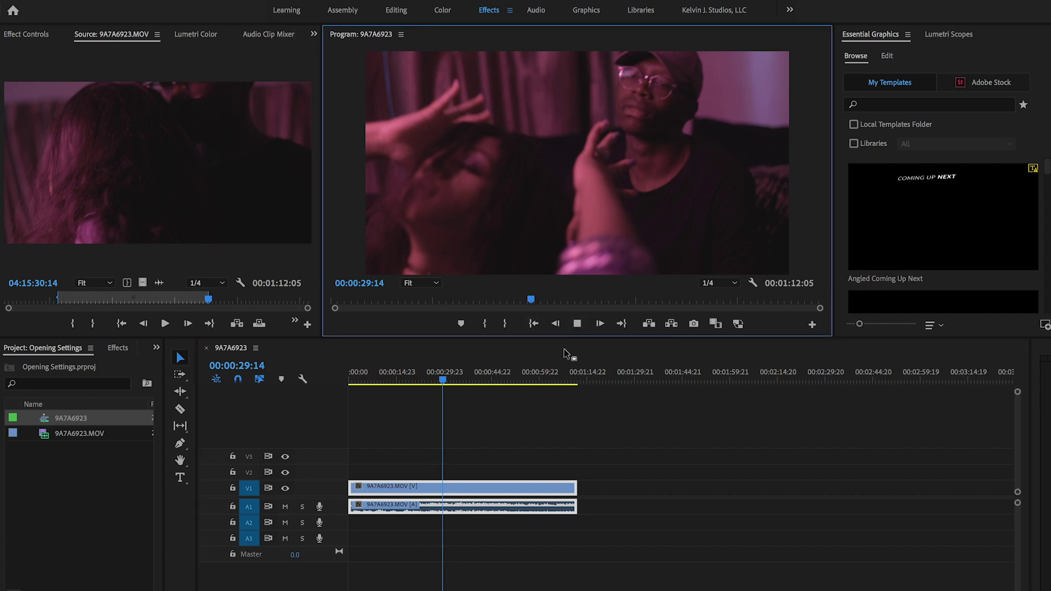
{"action": "key", "text": "Home"}
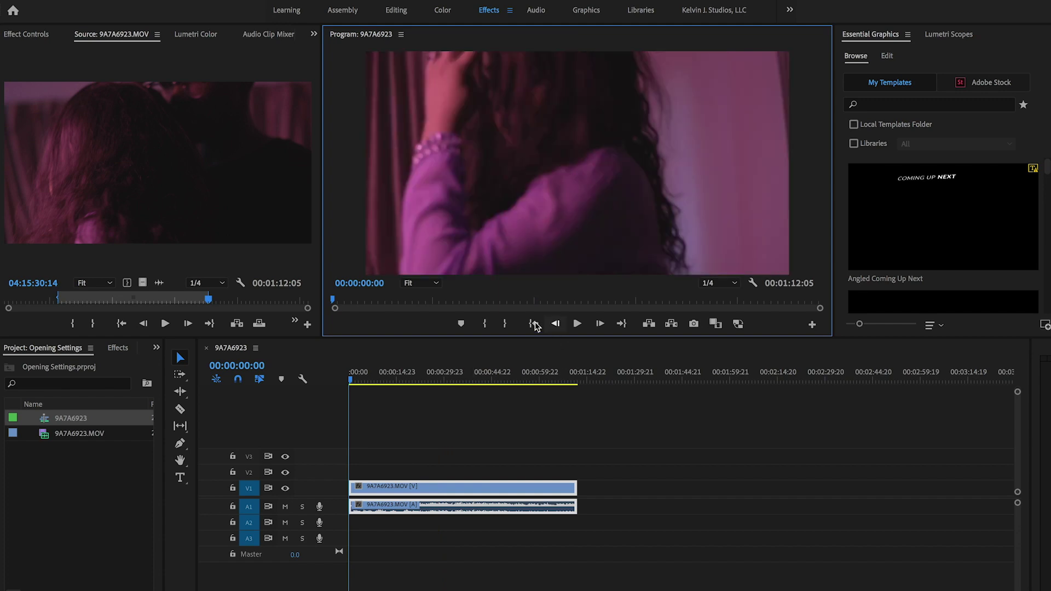
{"action": "left_click", "coordinate": [410, 378]}
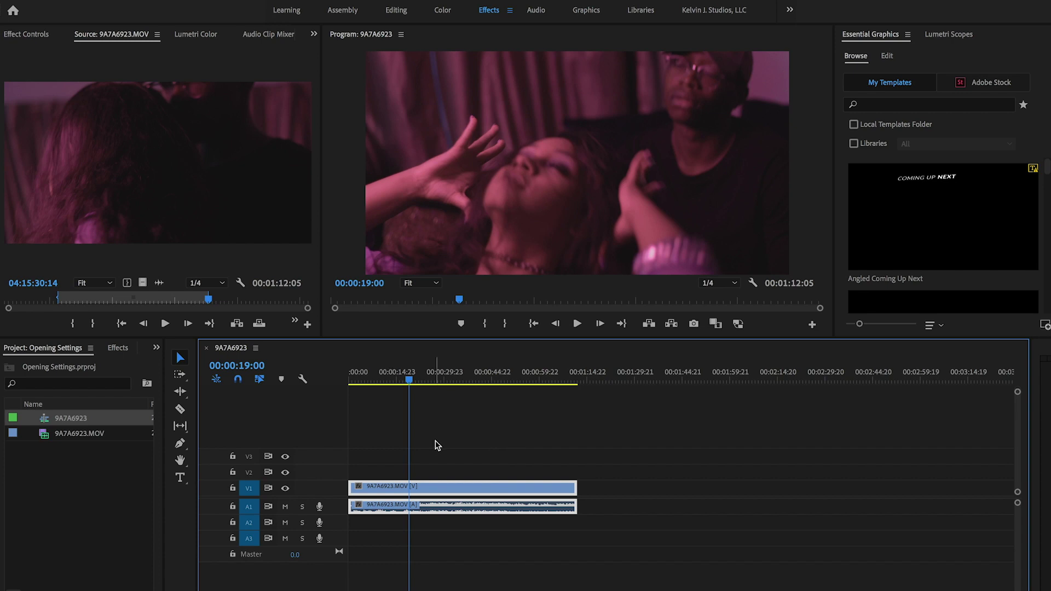
{"action": "left_click", "coordinate": [575, 378]}
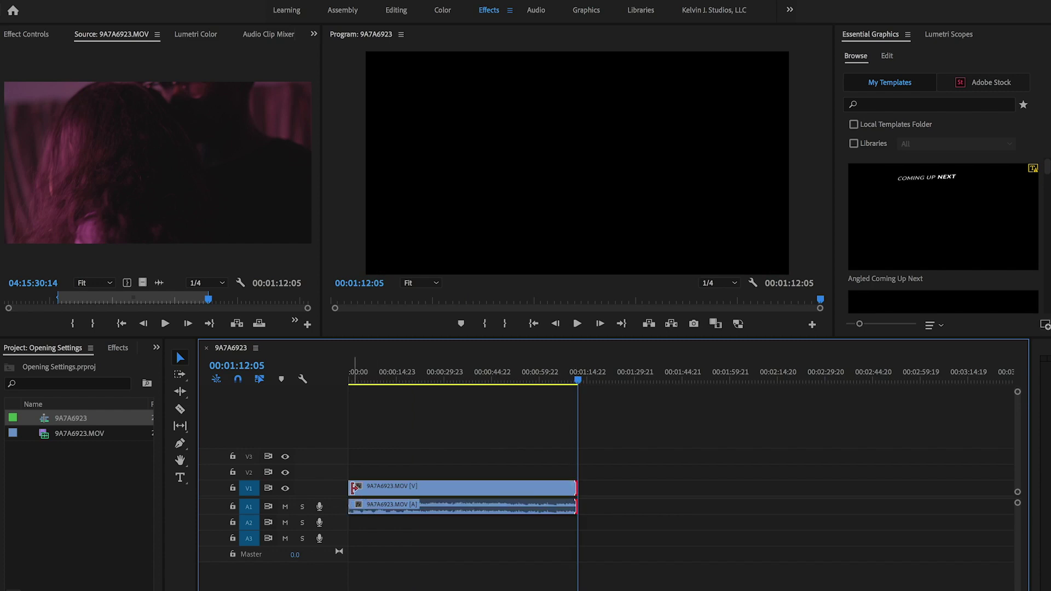
Step: Trim 00:00:10:09 off the clip's start so the sequence runs 00:01:01:20
{"action": "left_click_drag", "start_coordinate": [351, 487], "coordinate": [394, 486]}
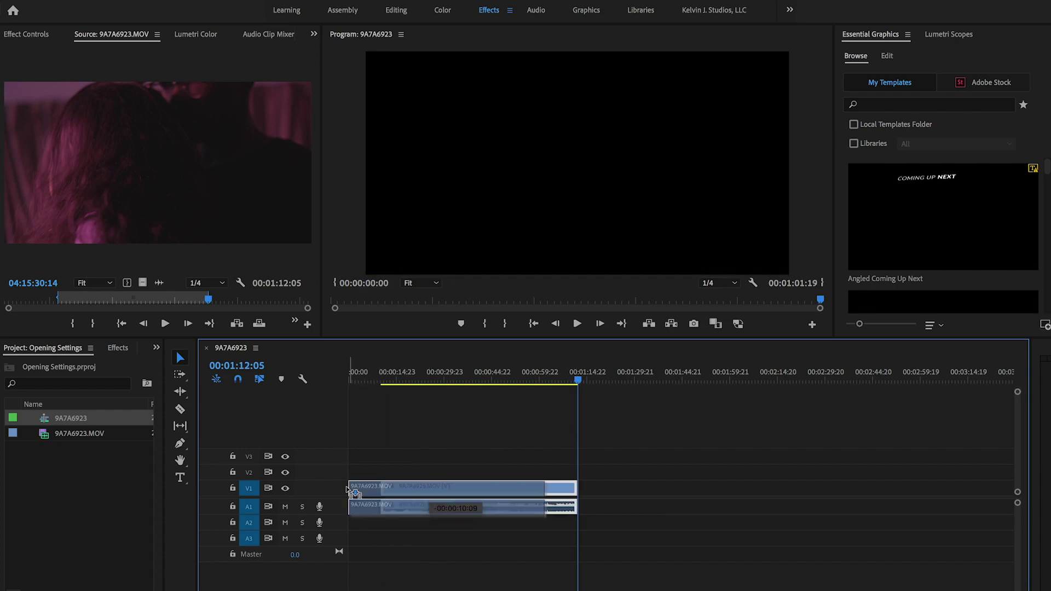
{"action": "left_click", "coordinate": [365, 377]}
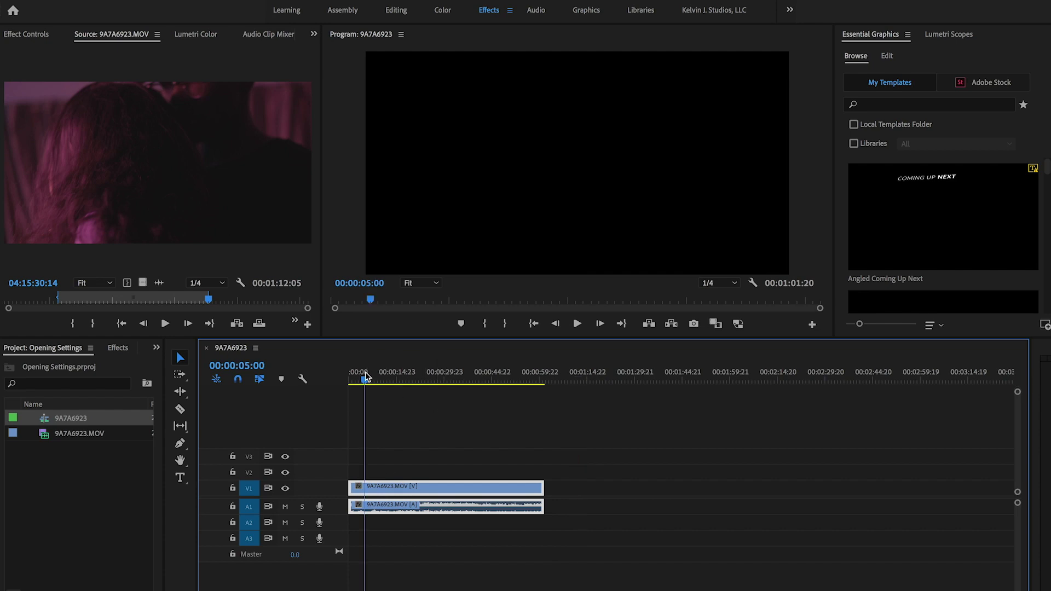
{"action": "left_click", "coordinate": [399, 419]}
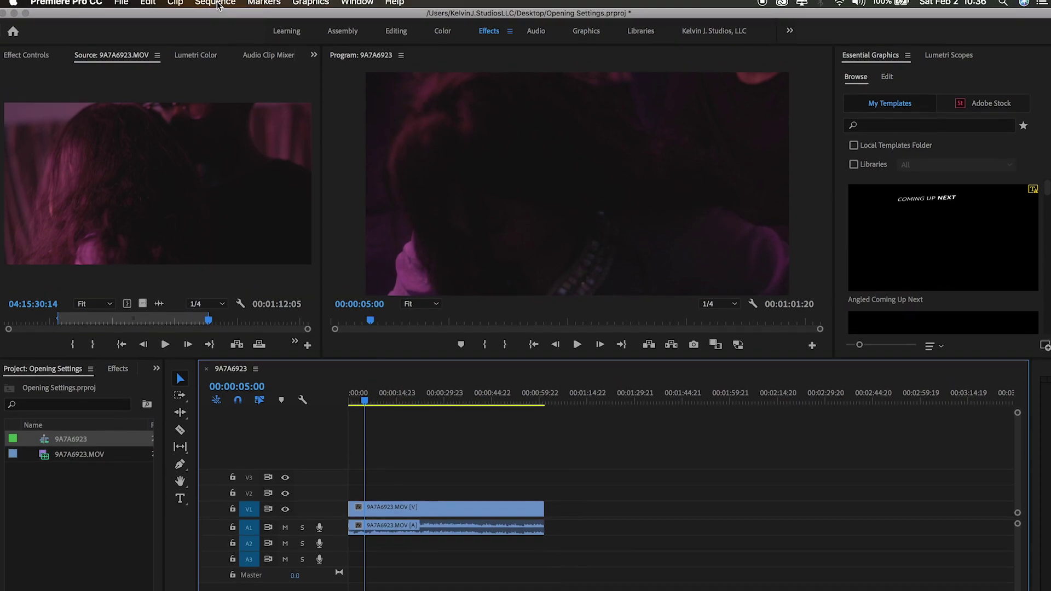
{"action": "left_click", "coordinate": [217, 7]}
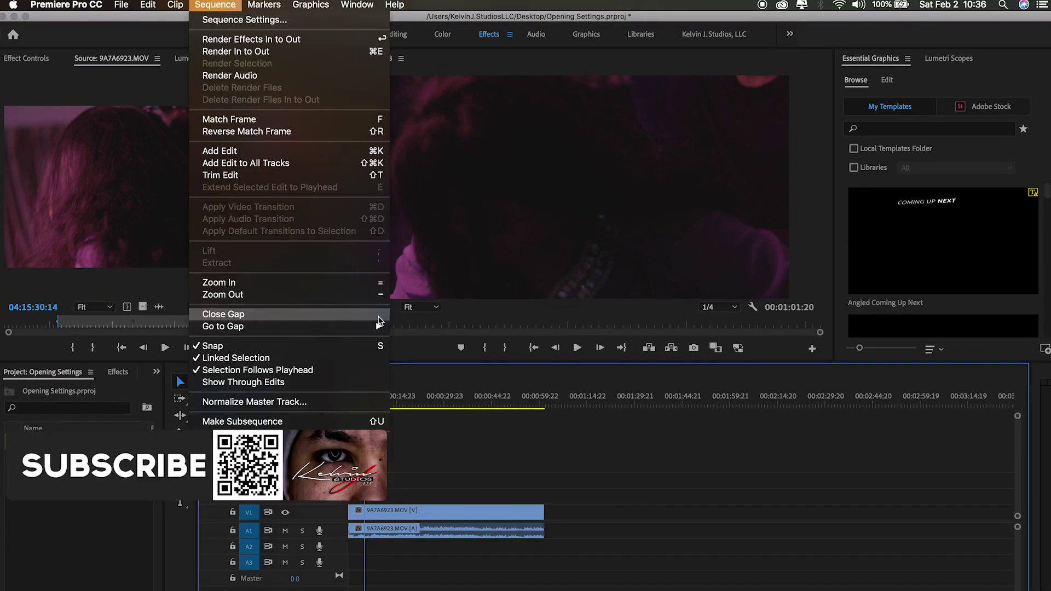
{"action": "left_click", "coordinate": [245, 20]}
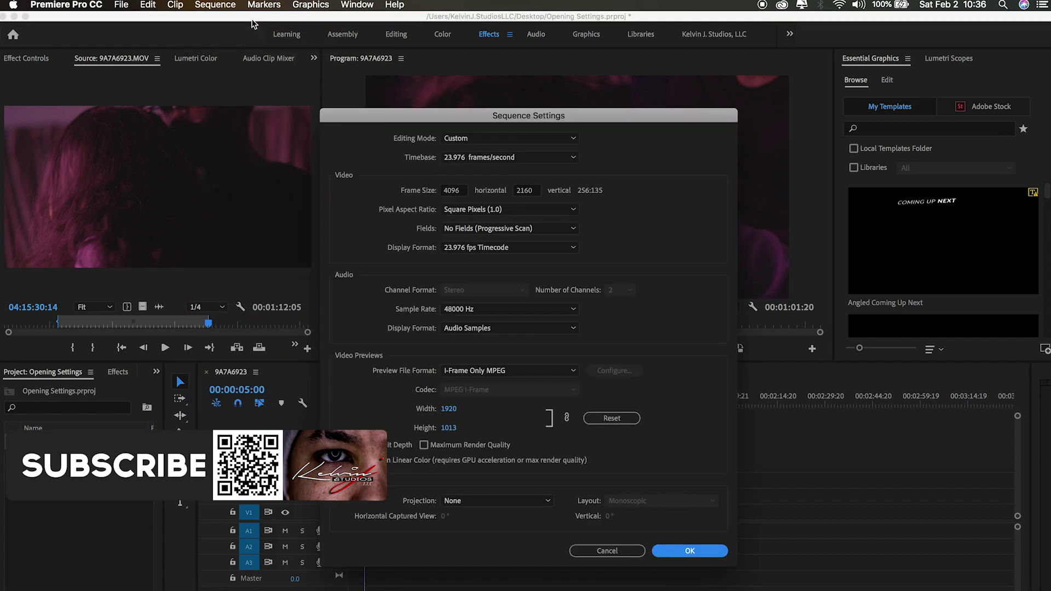
{"action": "left_click_drag", "start_coordinate": [428, 116], "coordinate": [607, 91]}
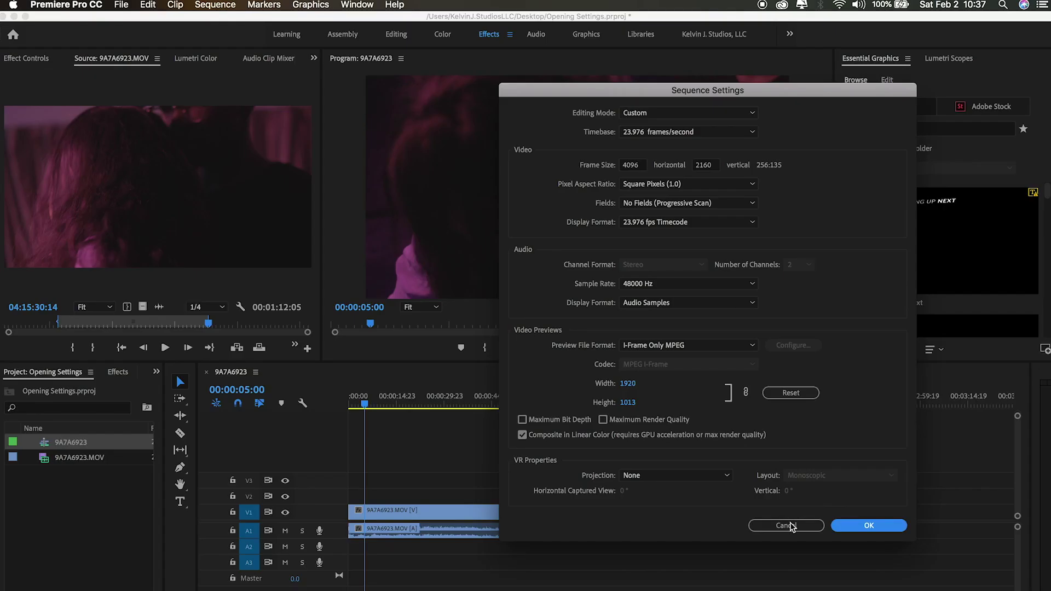
{"action": "left_click", "coordinate": [722, 548]}
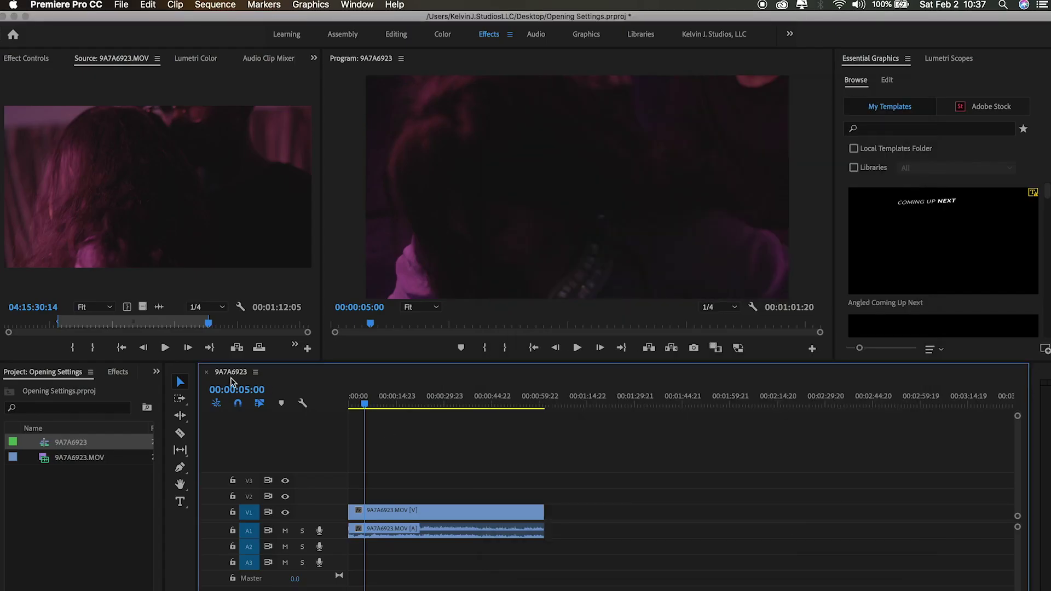
Step: Close the 9A7A6923 sequence and begin a new sequence
{"action": "left_click", "coordinate": [206, 372]}
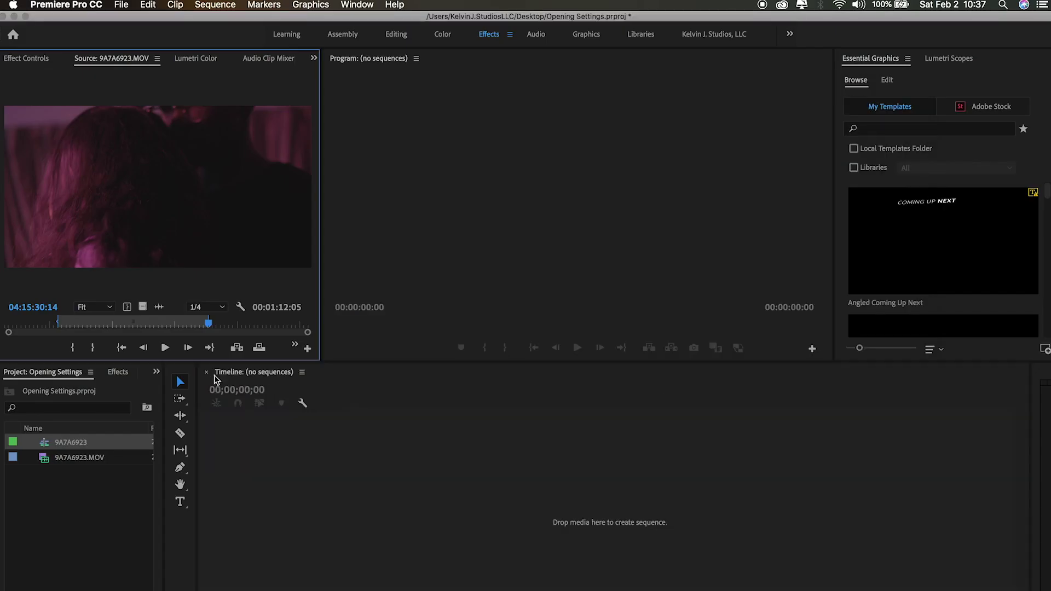
{"action": "left_click", "coordinate": [130, 535]}
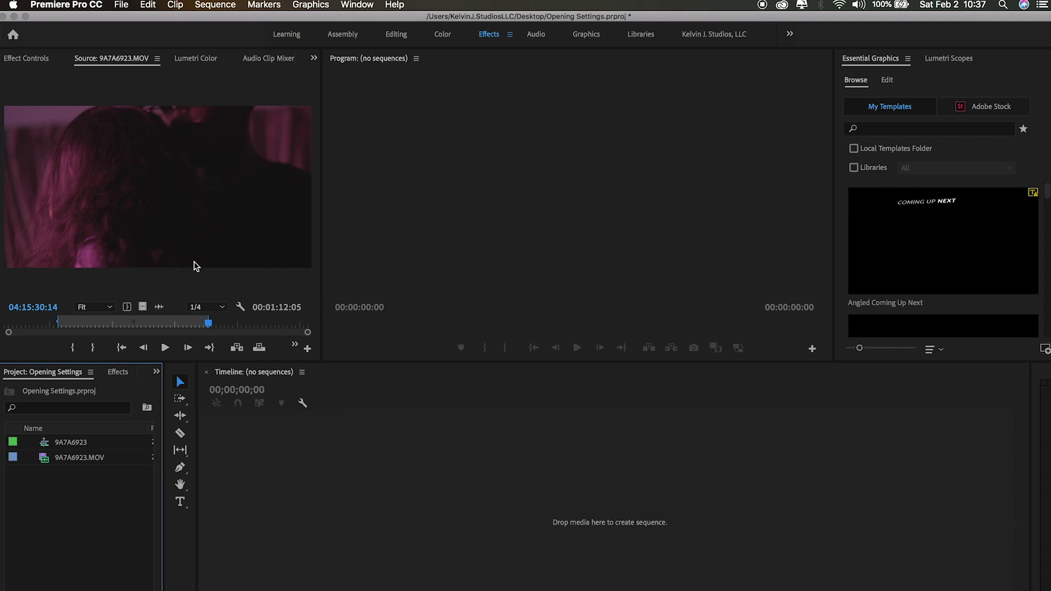
{"action": "left_click", "coordinate": [120, 5]}
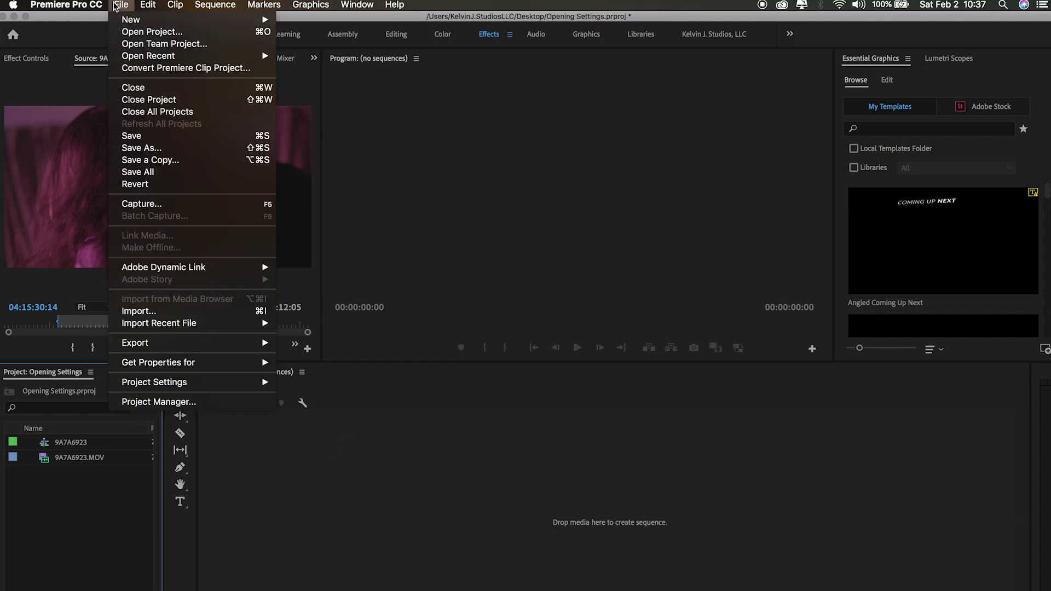
{"action": "mouse_move", "coordinate": [131, 20]}
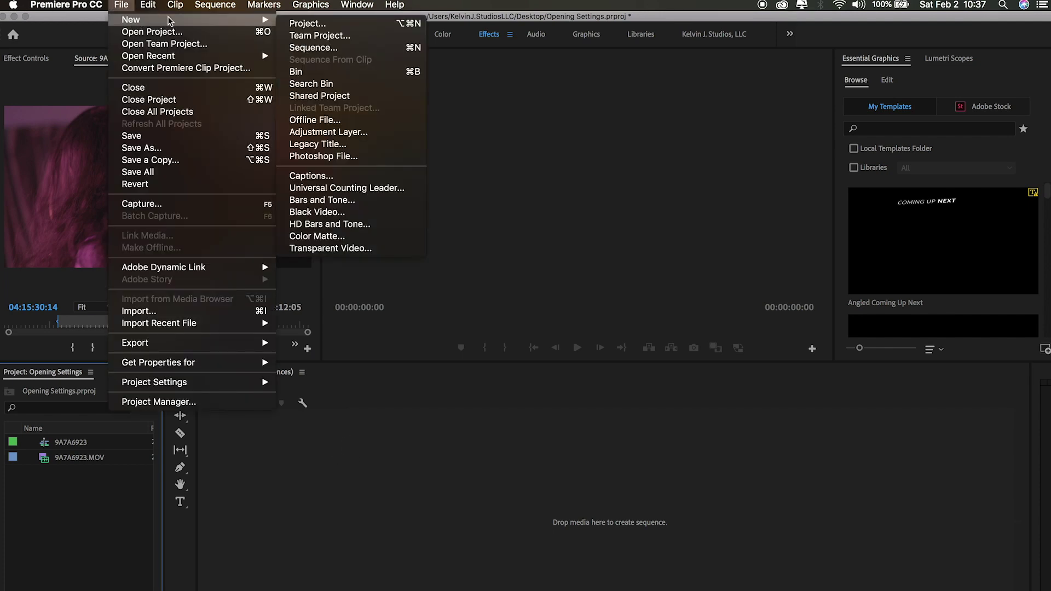
{"action": "left_click", "coordinate": [313, 47]}
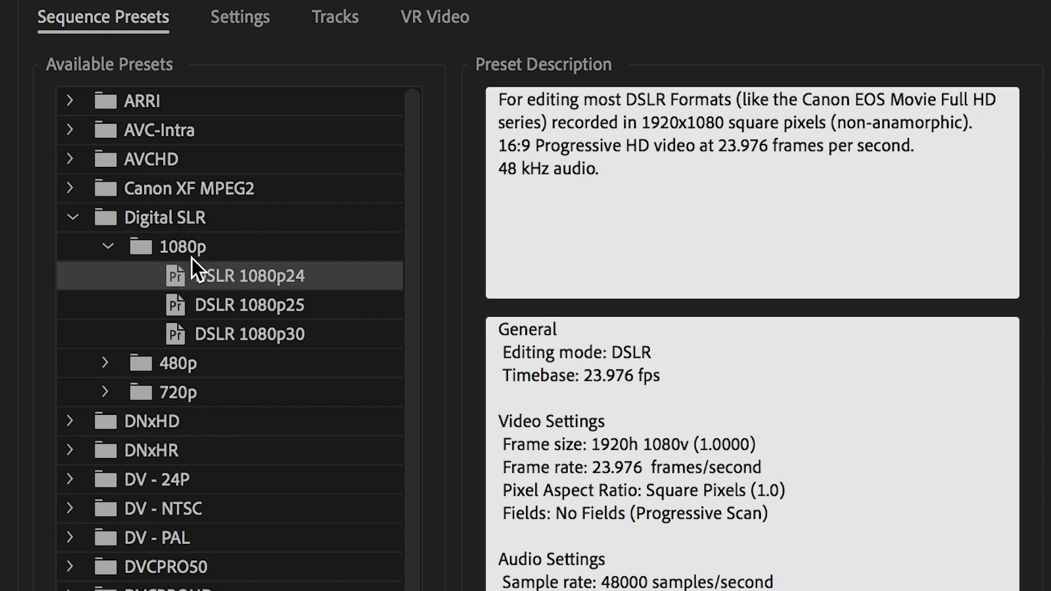
Step: Choose the Digital SLR > 1080p > DSLR 1080p24 preset
{"action": "left_click", "coordinate": [104, 218]}
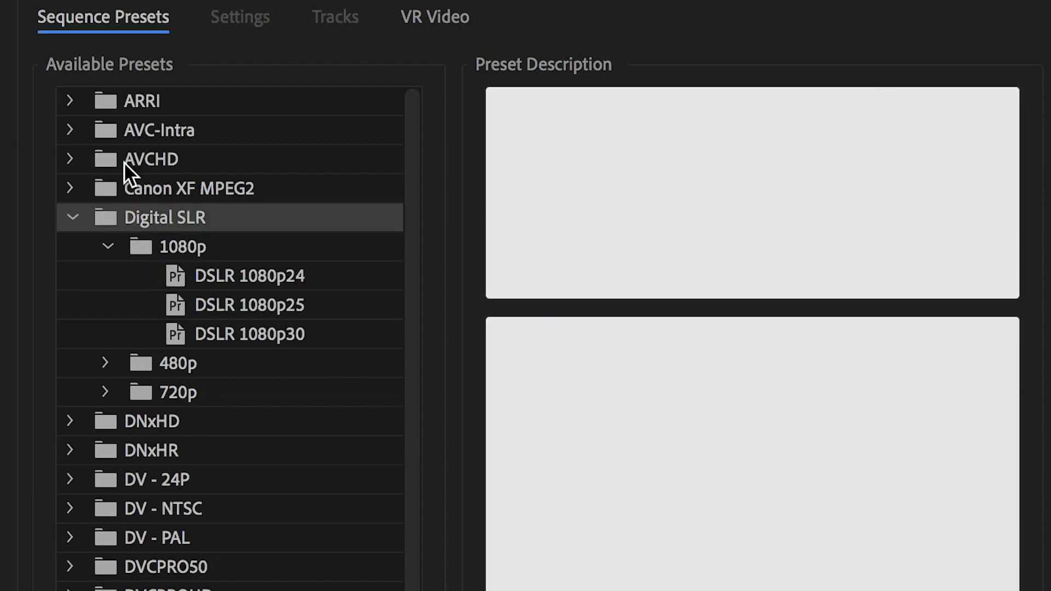
{"action": "left_click", "coordinate": [75, 99]}
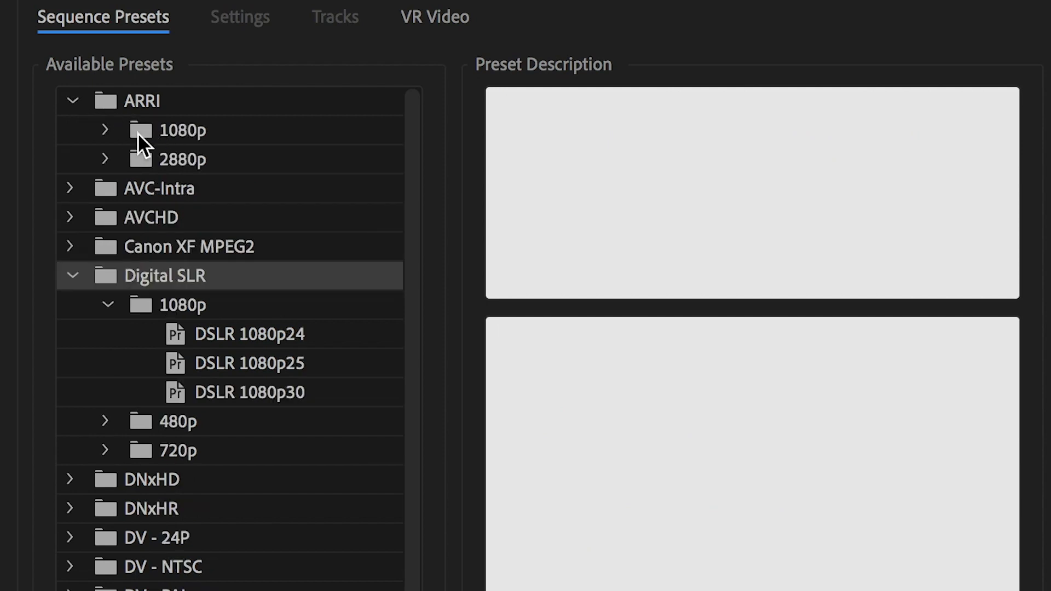
{"action": "left_click", "coordinate": [71, 100]}
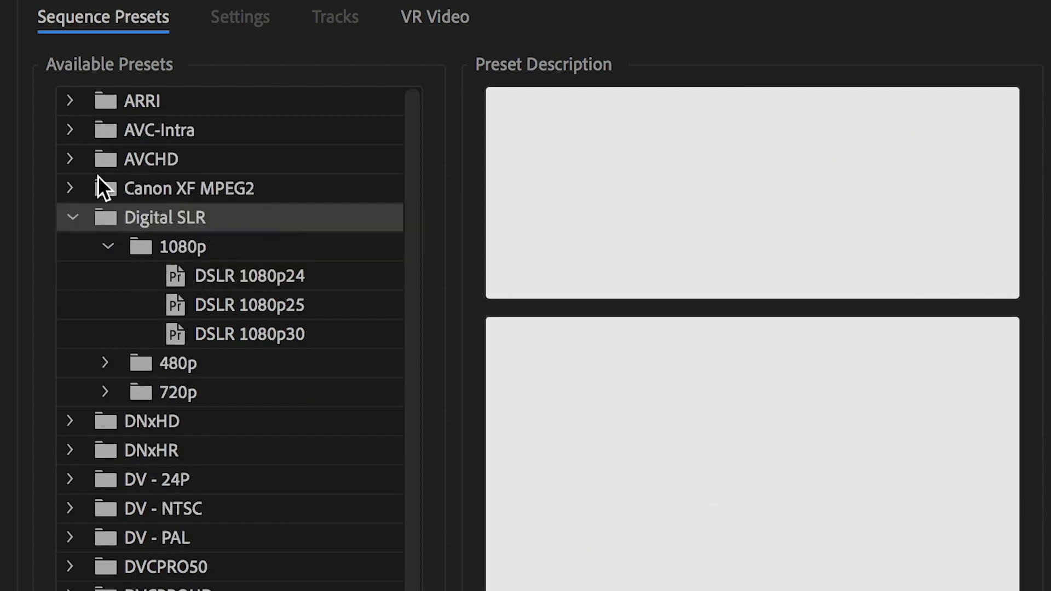
{"action": "left_click", "coordinate": [149, 249]}
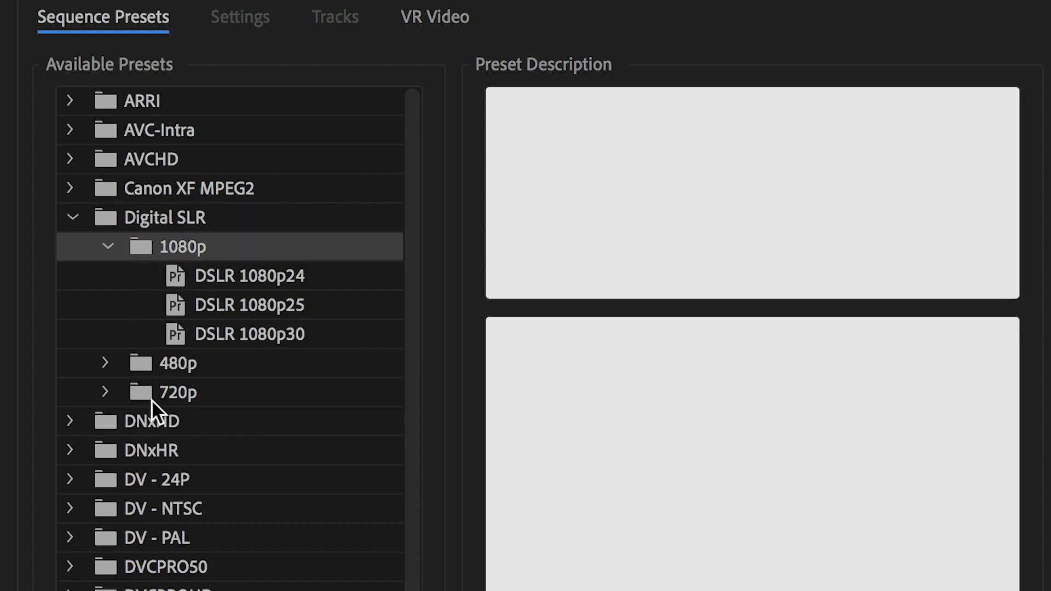
{"action": "left_click", "coordinate": [114, 390]}
{"action": "left_click", "coordinate": [113, 389]}
{"action": "left_click", "coordinate": [213, 275]}
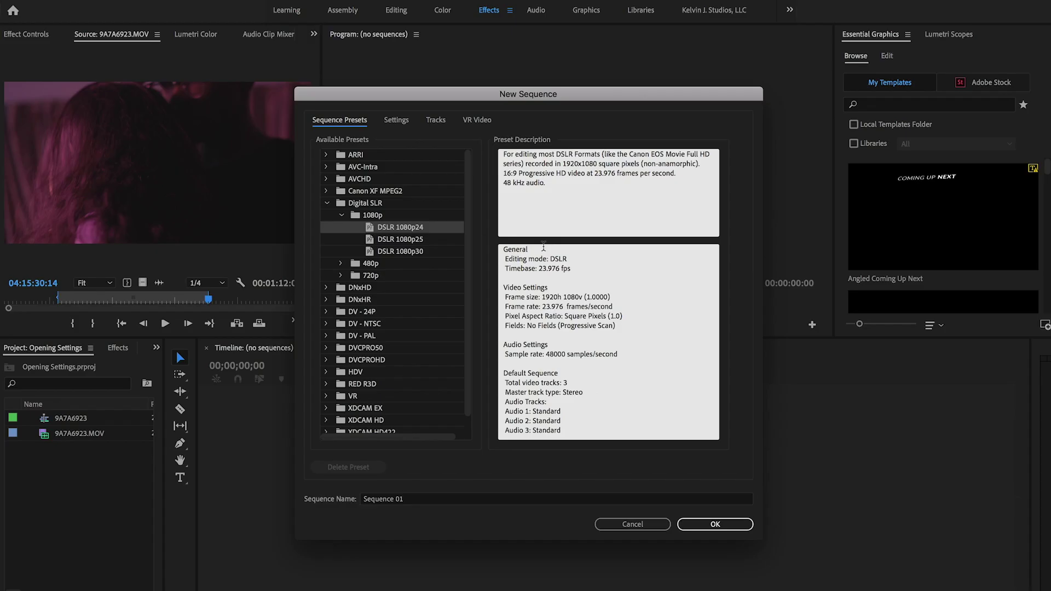
Step: Create Sequence 01 with a 4096 frame width, then delete it from the project
{"action": "left_click", "coordinate": [284, 0]}
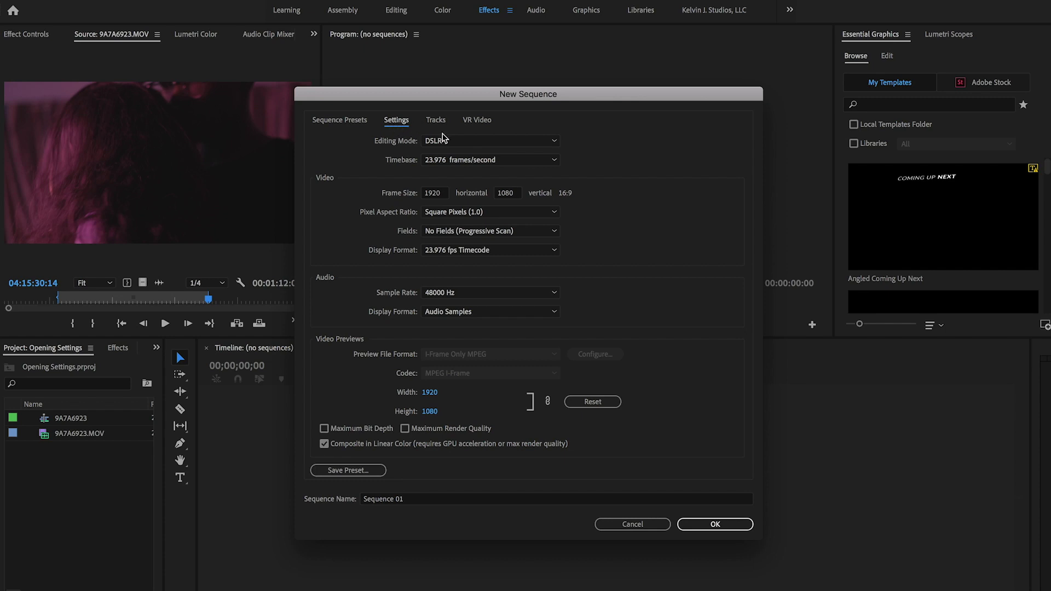
{"action": "double_click", "coordinate": [444, 194]}
{"action": "type", "text": "4096"}
{"action": "key", "text": "Return"}
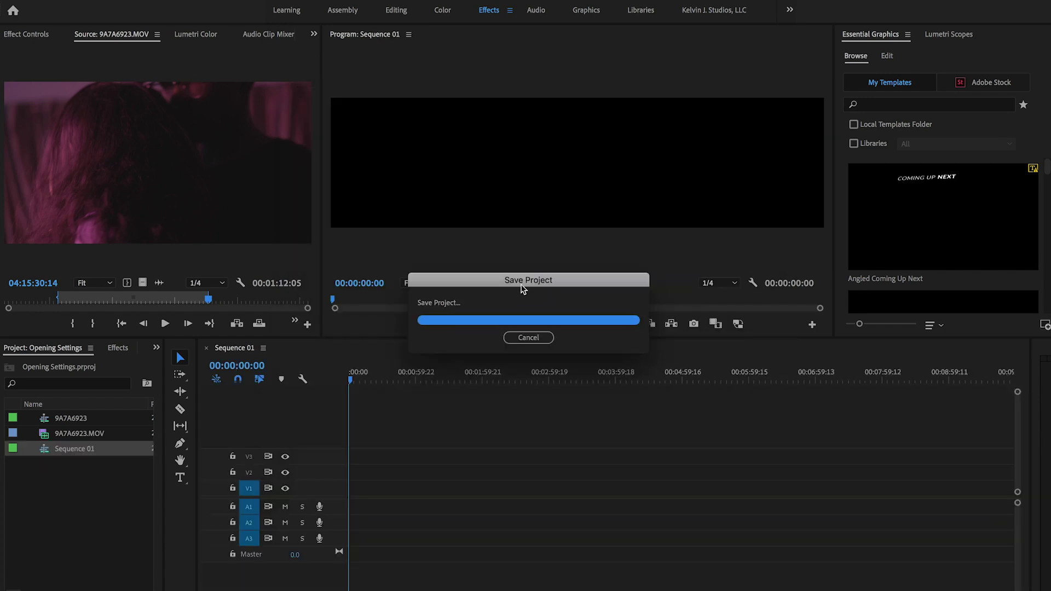
{"action": "left_click", "coordinate": [64, 448]}
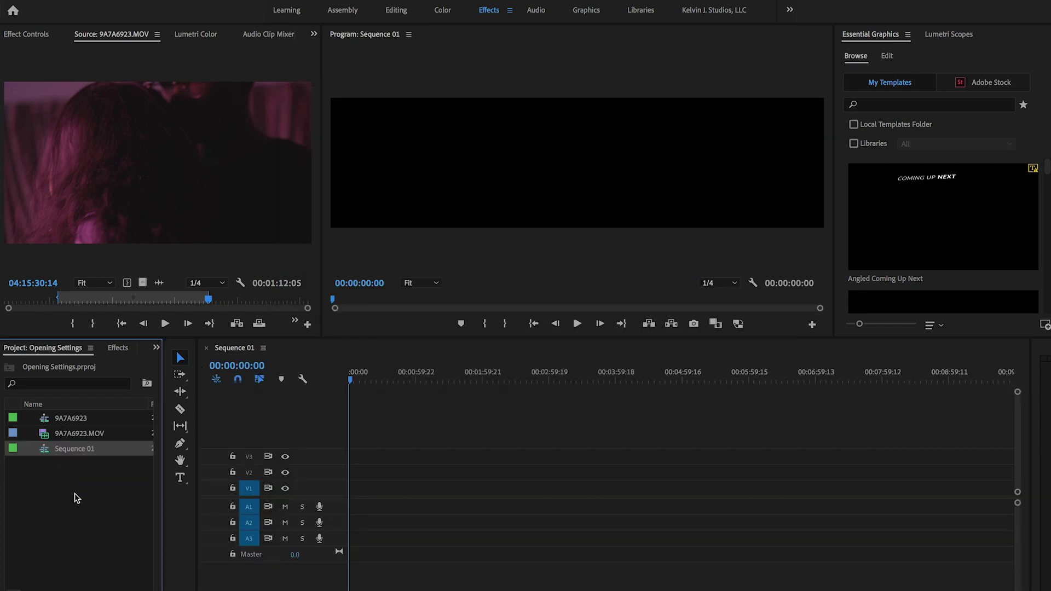
{"action": "key", "text": "Delete"}
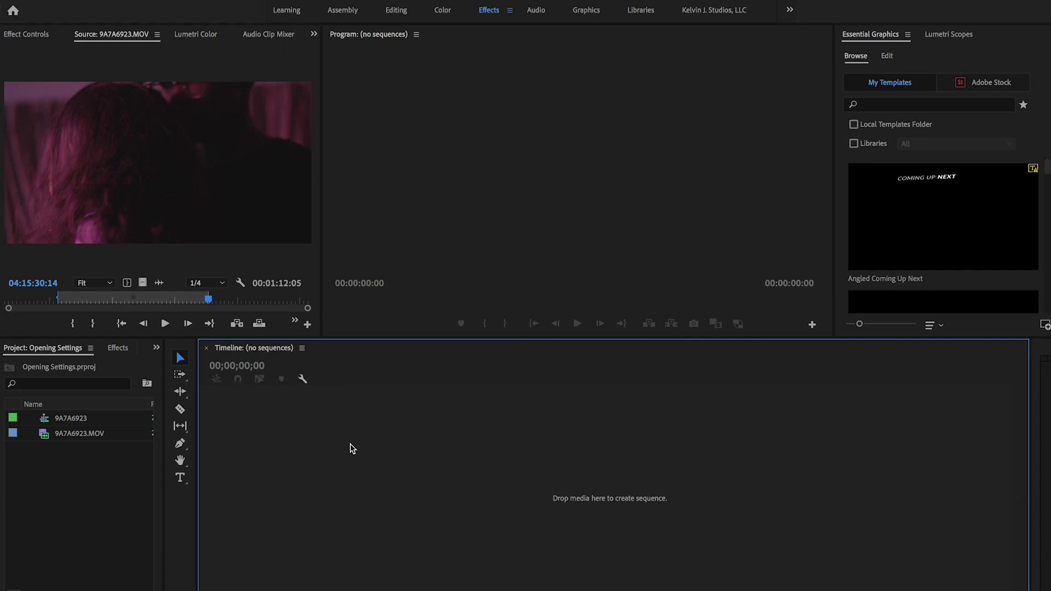
Step: Start a new sequence and set its frame size to 4096 × 2160
{"action": "left_click", "coordinate": [52, 1]}
{"action": "mouse_move", "coordinate": [117, 1]}
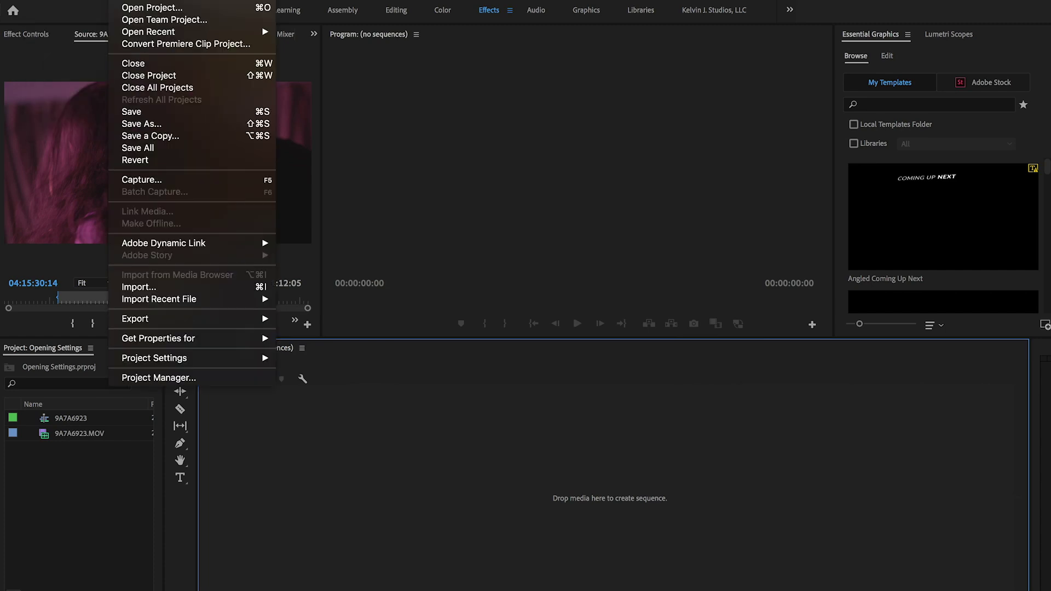
{"action": "mouse_move", "coordinate": [170, 3]}
{"action": "left_click", "coordinate": [305, 23]}
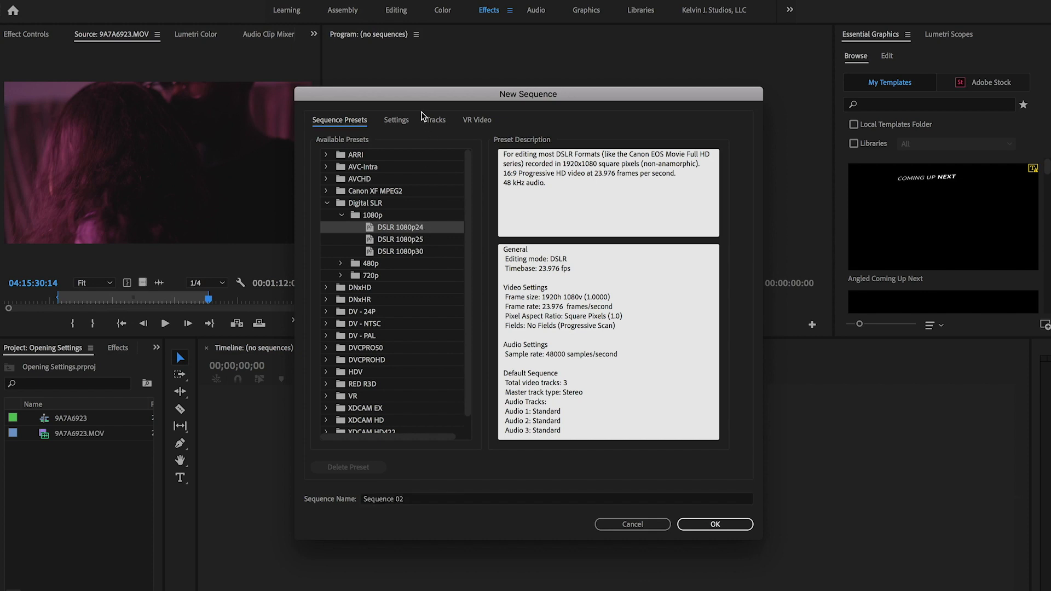
{"action": "left_click", "coordinate": [408, 121]}
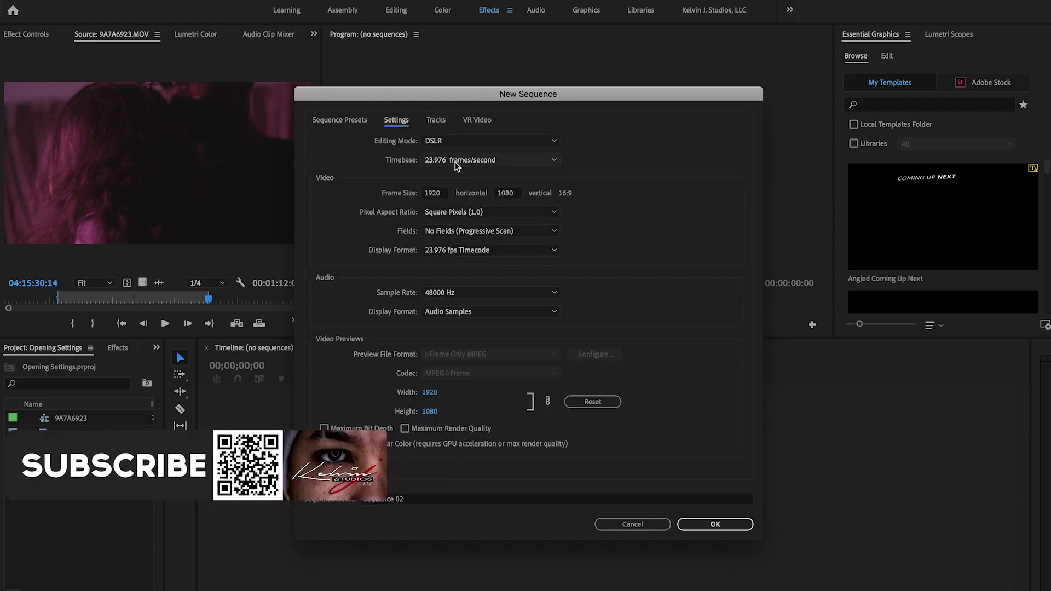
{"action": "left_click", "coordinate": [444, 194]}
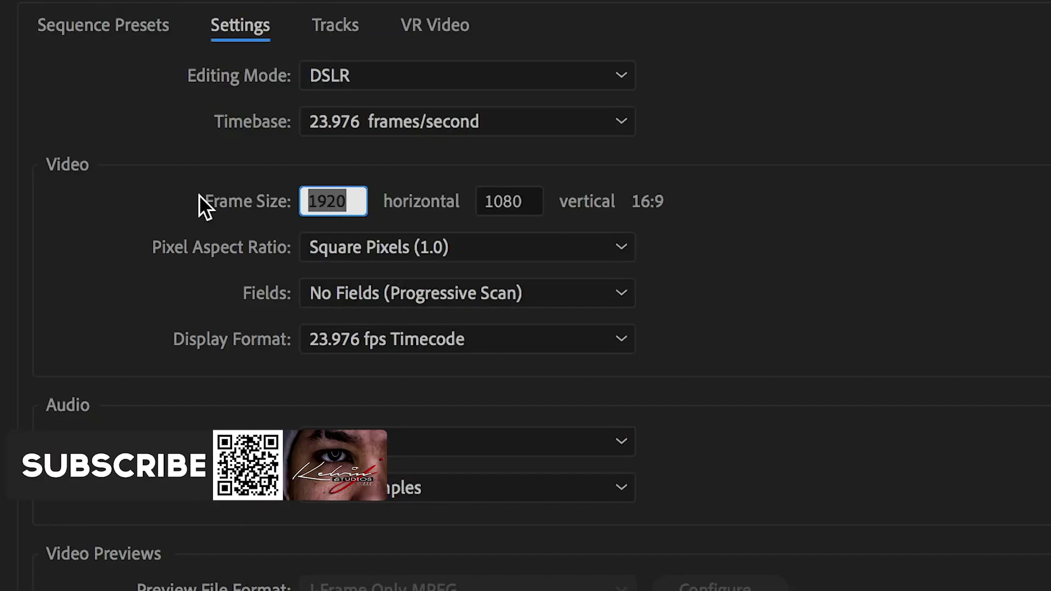
{"action": "type", "text": "4096"}
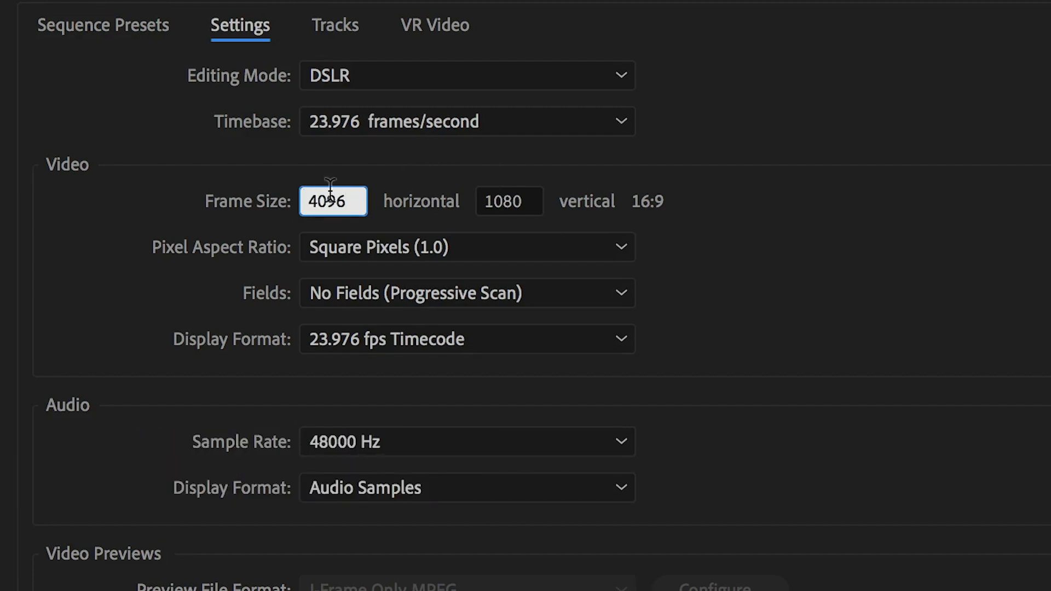
{"action": "left_click", "coordinate": [519, 196]}
{"action": "type", "text": "2160"}
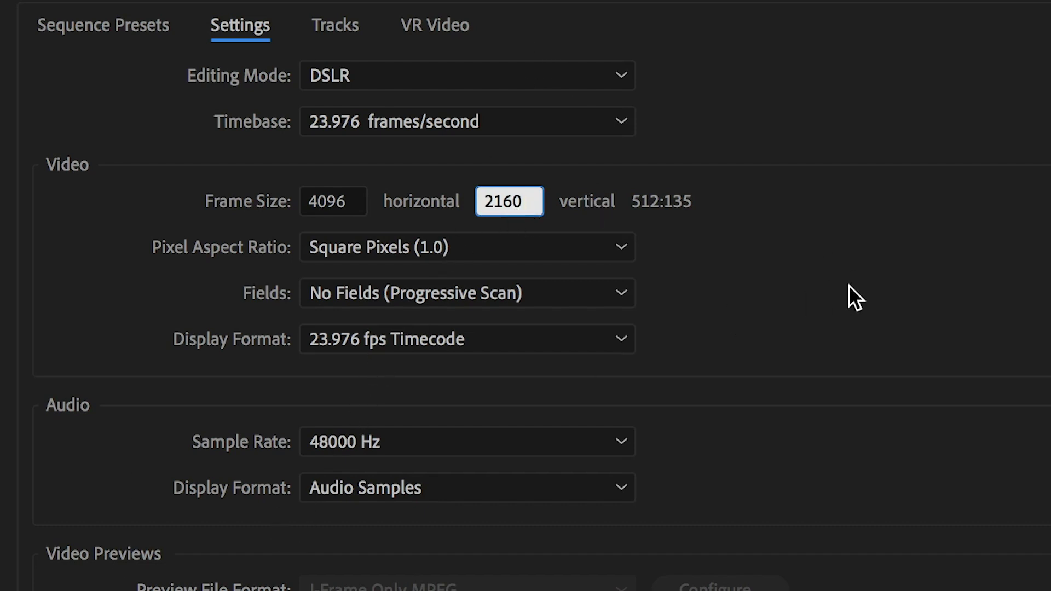
{"action": "left_click", "coordinate": [720, 271]}
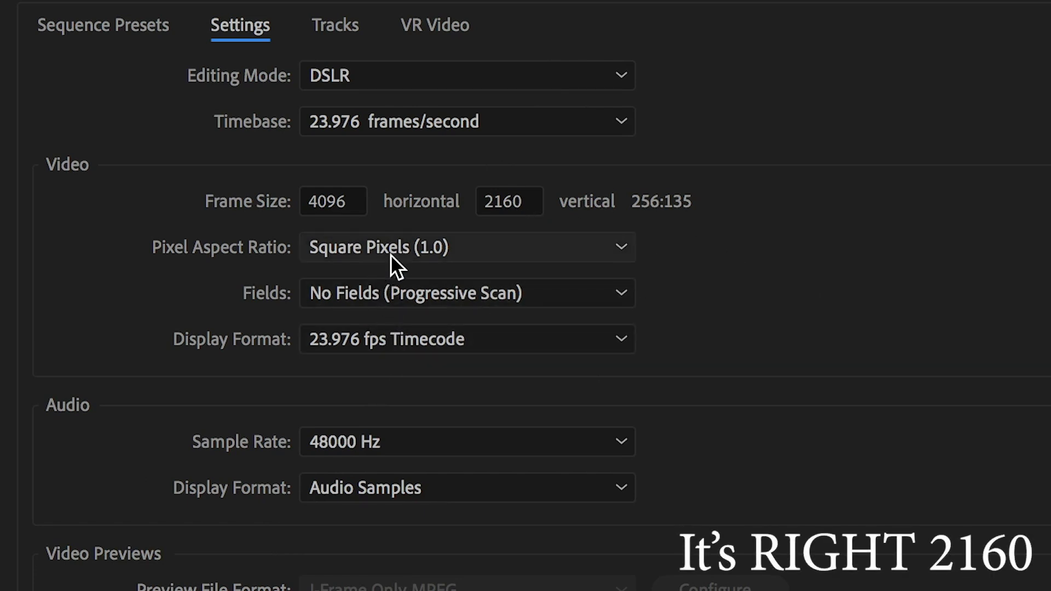
Step: Keep square pixels, progressive scan with no fields, and a 48000 Hz sample rate
{"action": "left_click", "coordinate": [458, 247]}
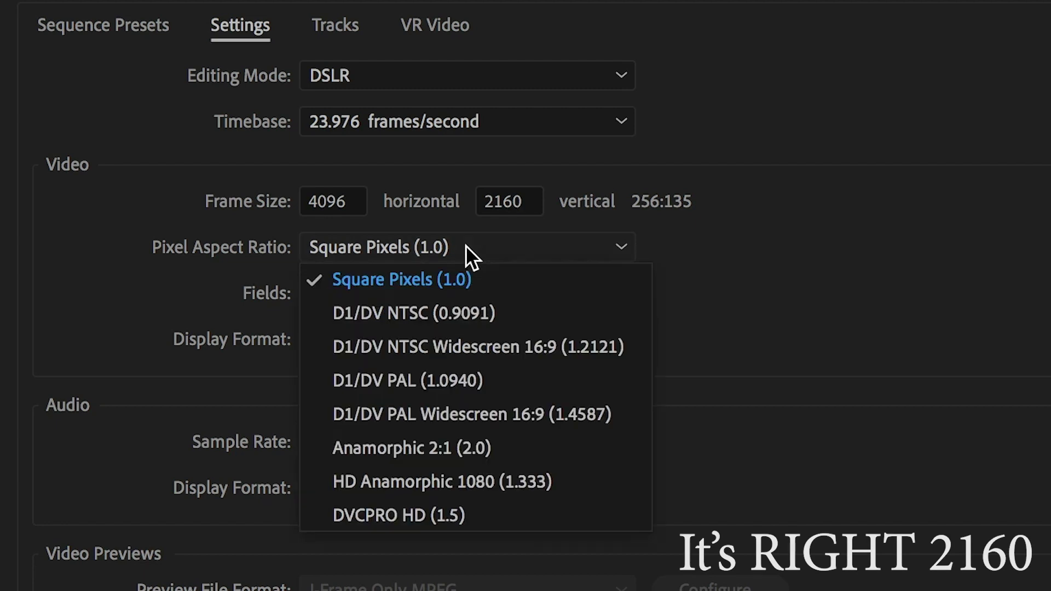
{"action": "left_click", "coordinate": [718, 255]}
{"action": "left_click", "coordinate": [512, 297]}
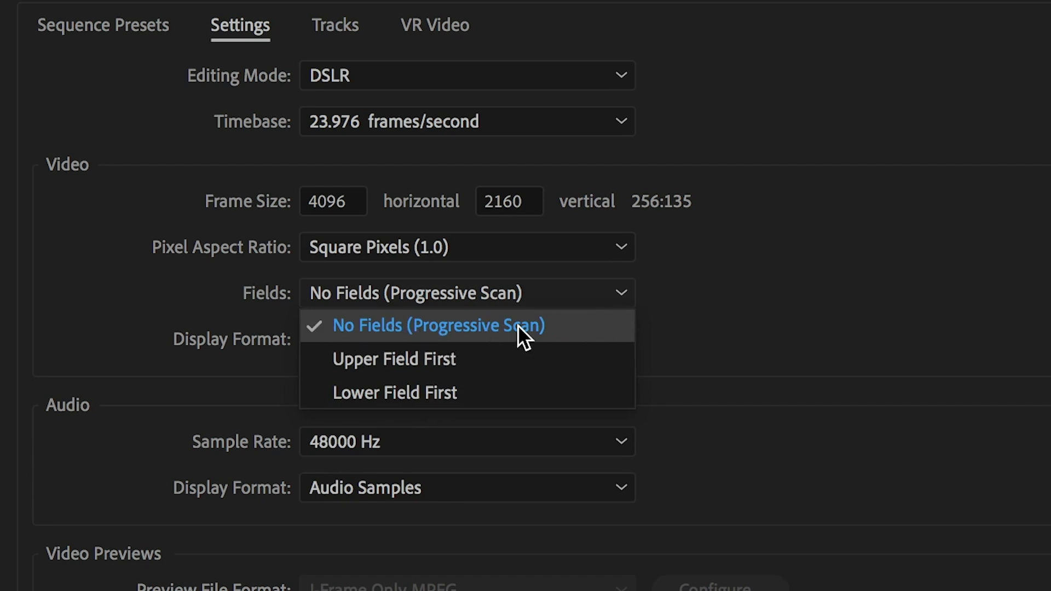
{"action": "left_click", "coordinate": [579, 325]}
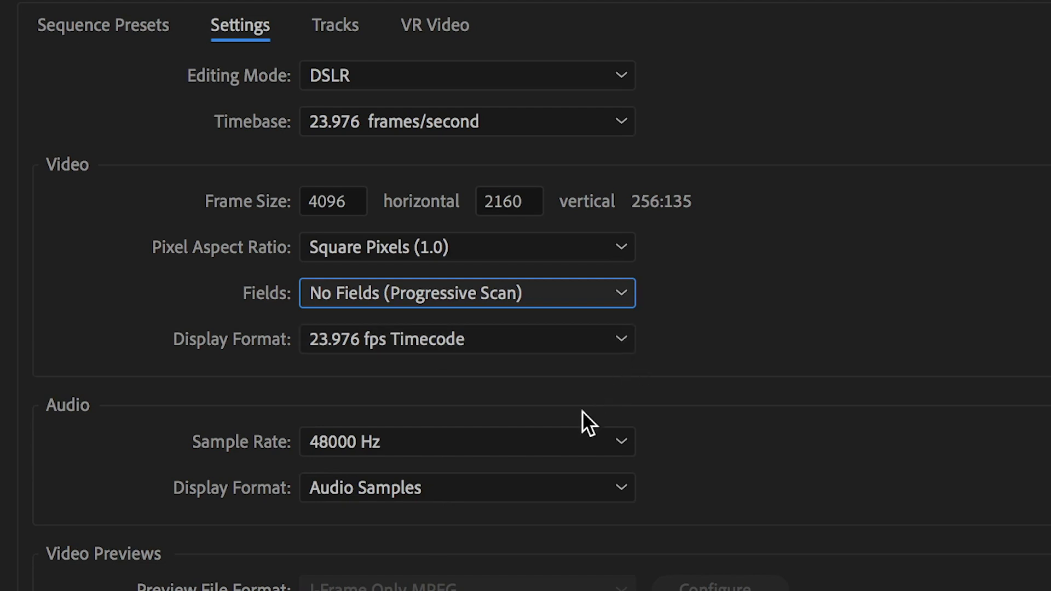
{"action": "left_click", "coordinate": [394, 447]}
{"action": "left_click", "coordinate": [769, 512]}
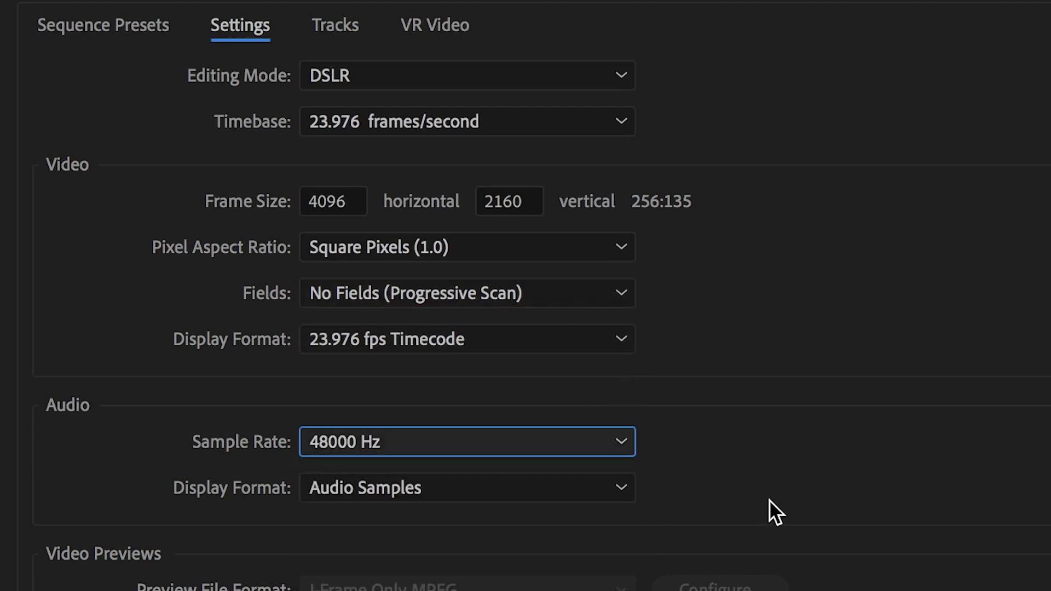
{"action": "key", "text": "Tab"}
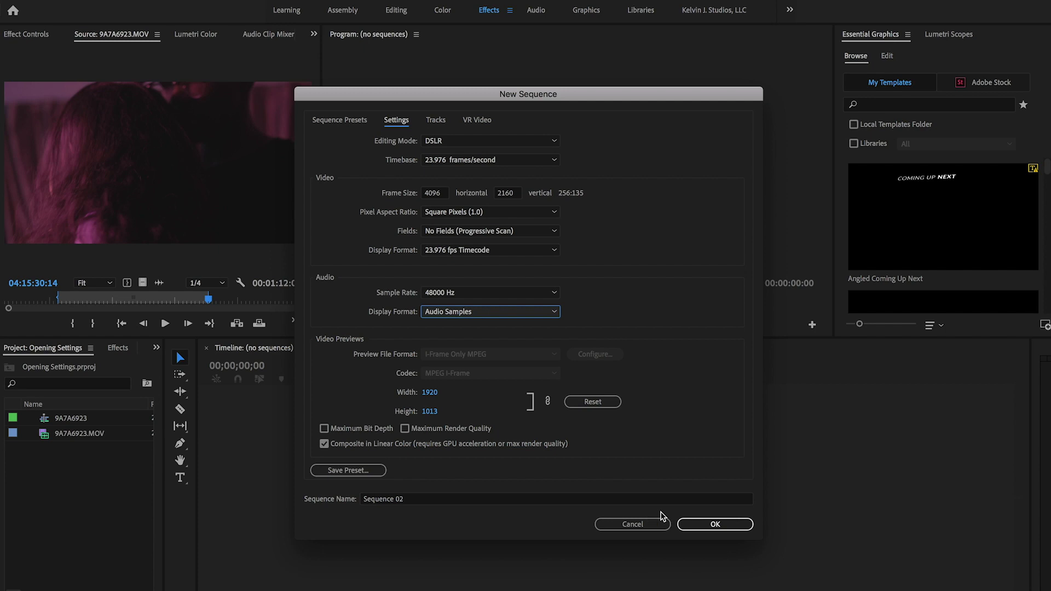
Step: Create Sequence 02, reset the playhead, and verify its 4096×2160, 23.976 fps settings
{"action": "left_click", "coordinate": [716, 524]}
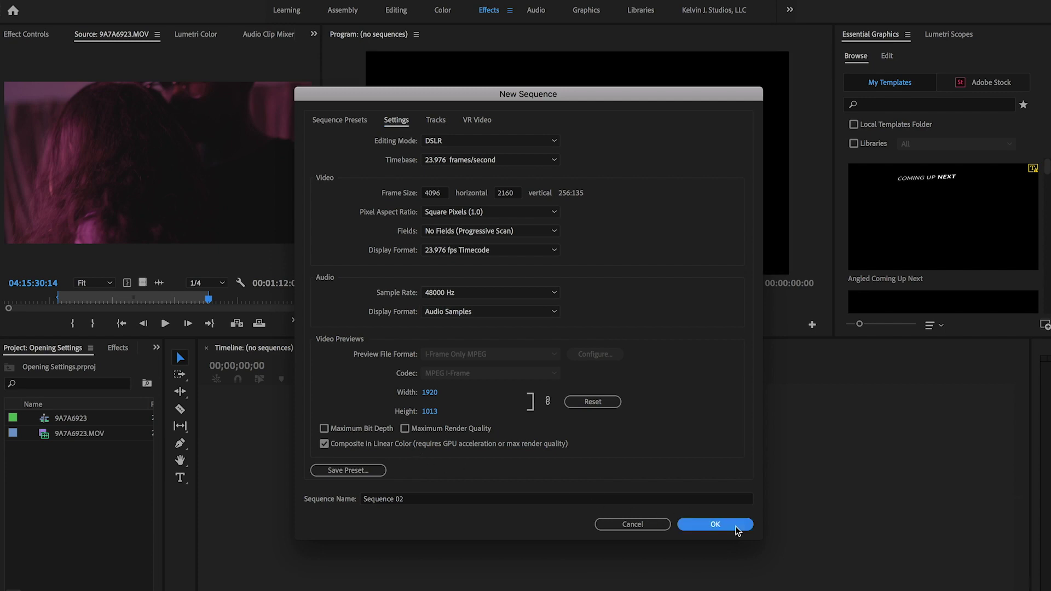
{"action": "left_click", "coordinate": [417, 375]}
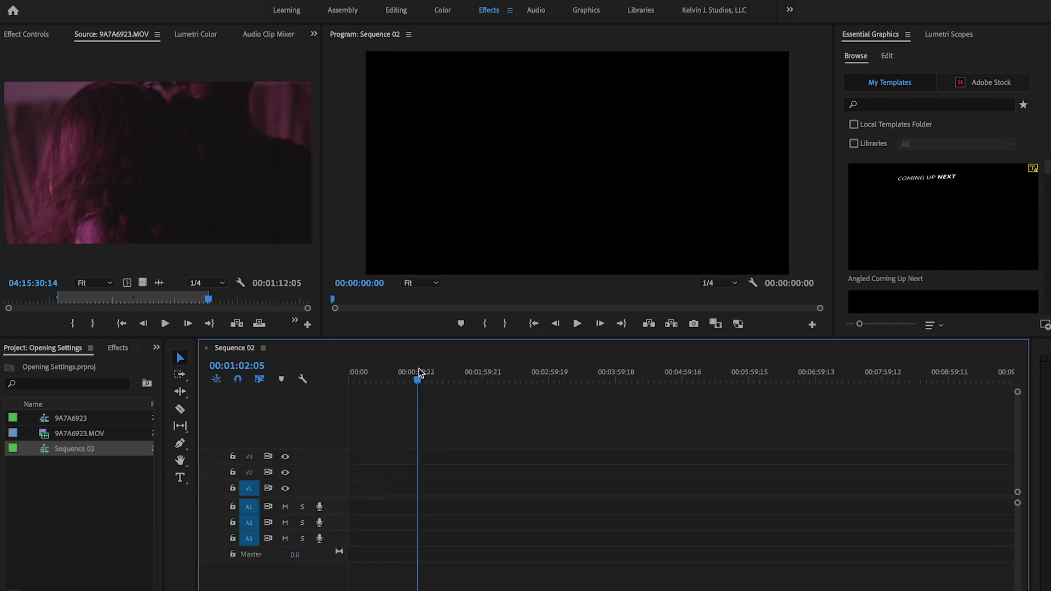
{"action": "left_click_drag", "start_coordinate": [412, 373], "coordinate": [353, 375]}
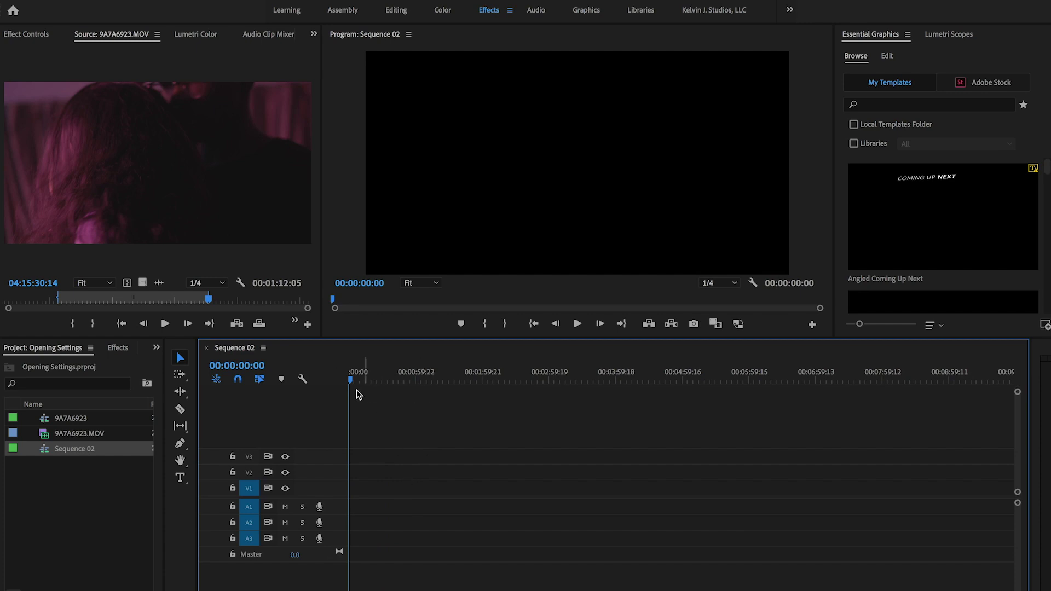
{"action": "left_click", "coordinate": [223, 4]}
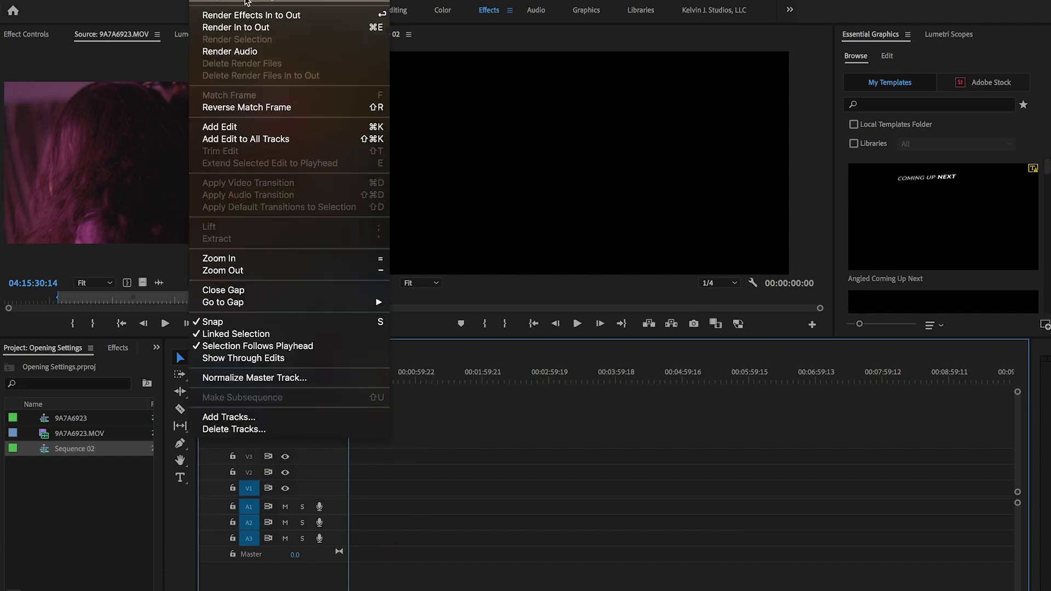
{"action": "left_click", "coordinate": [487, 382]}
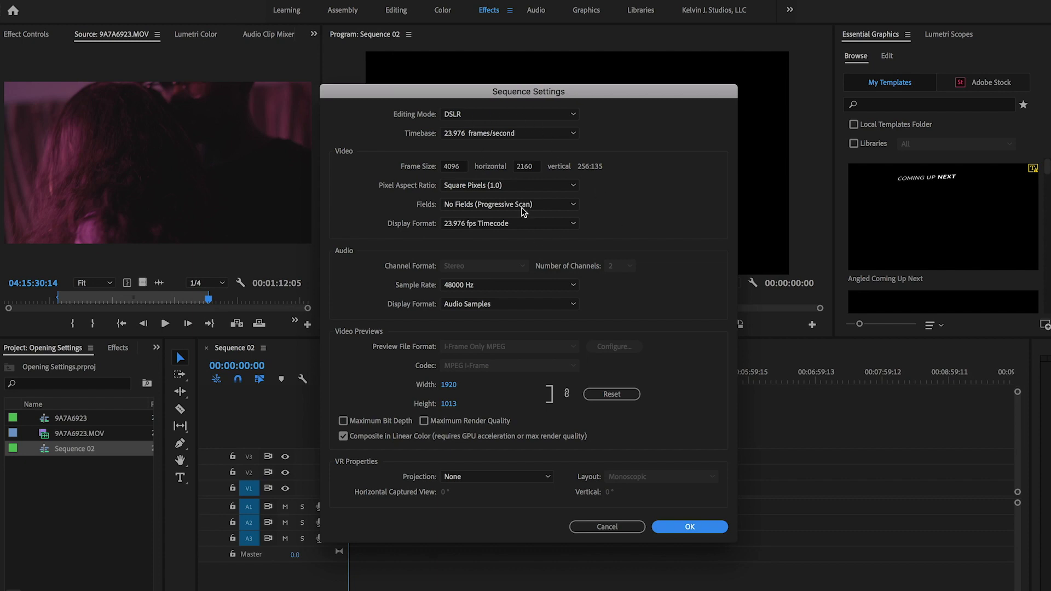
{"action": "left_click", "coordinate": [690, 527]}
Step: Start another new sequence and show its detailed settings
{"action": "left_click", "coordinate": [123, 0]}
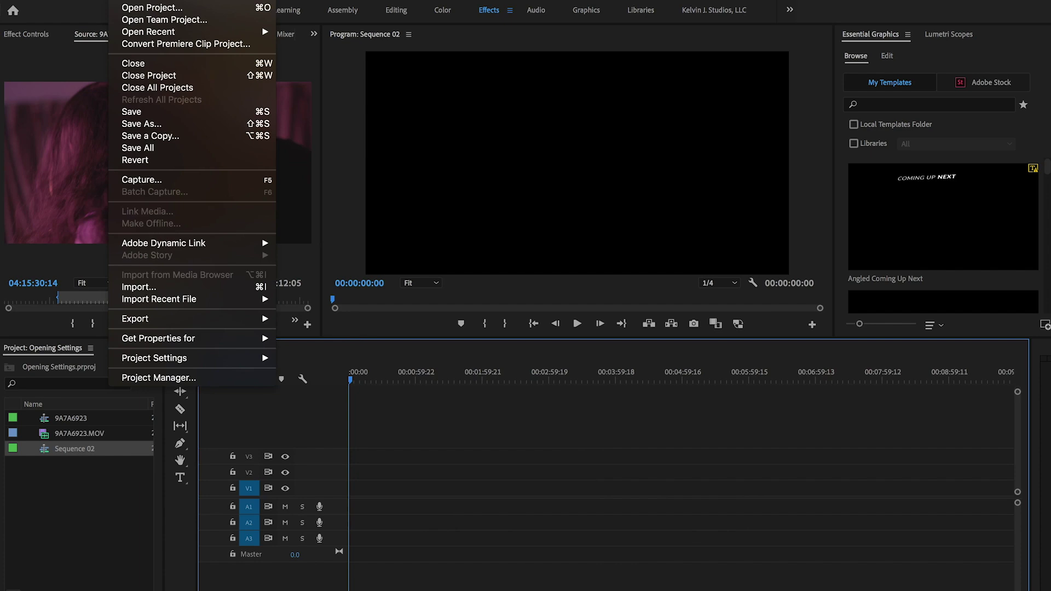
{"action": "mouse_move", "coordinate": [144, 1]}
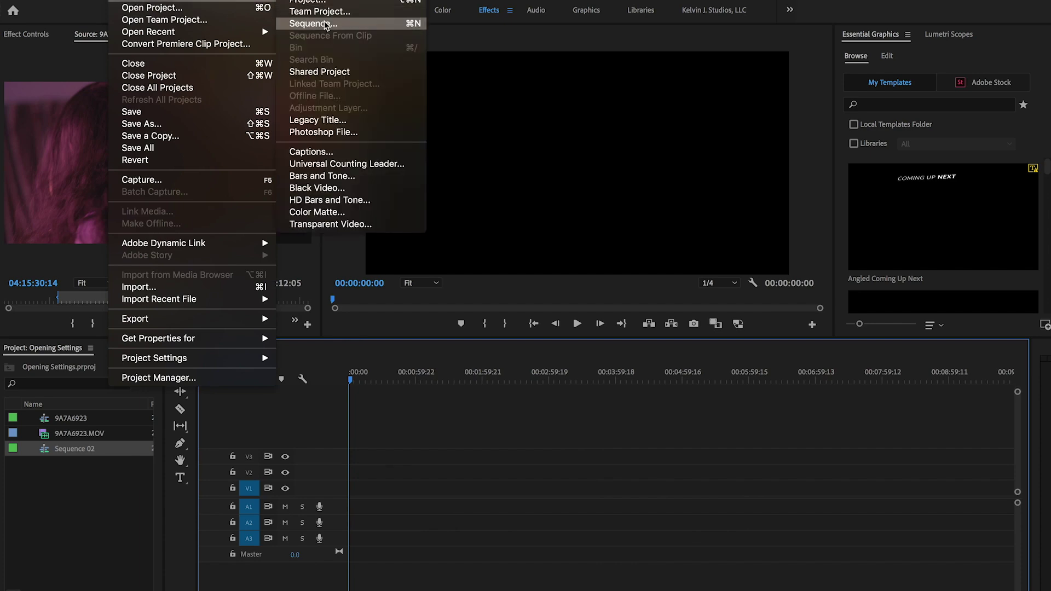
{"action": "left_click", "coordinate": [313, 24]}
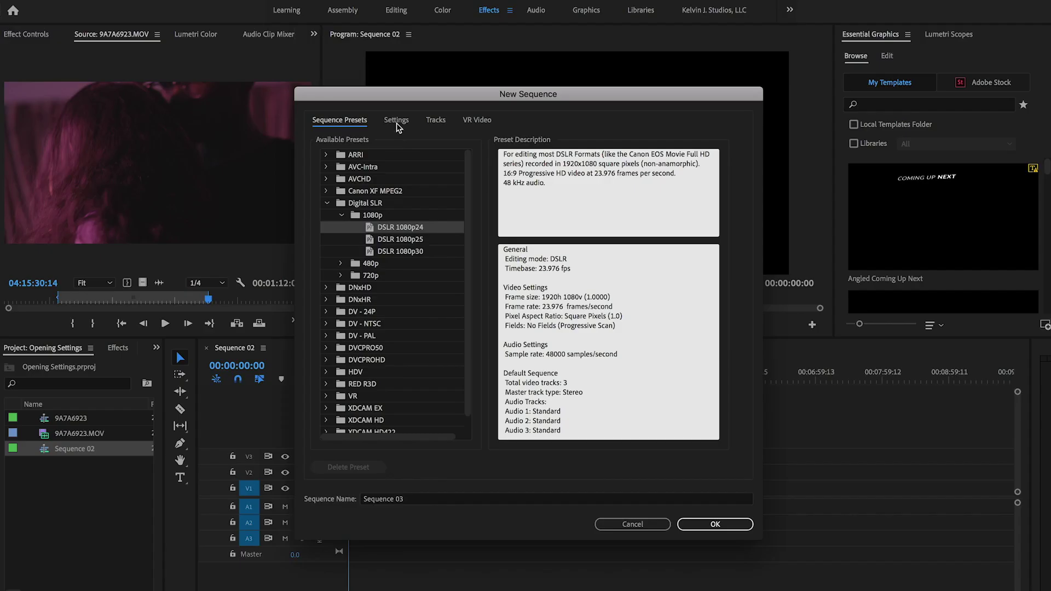
{"action": "left_click", "coordinate": [396, 120]}
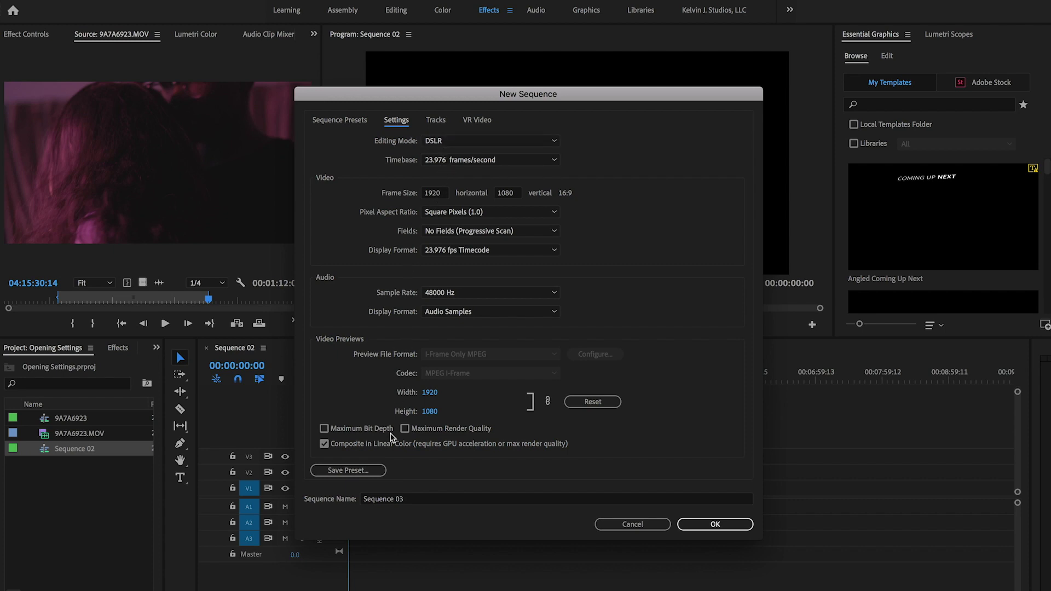
Step: Name the sequence 'DSLR 4K SETTINGS' and begin saving its settings as a preset
{"action": "left_click", "coordinate": [417, 499]}
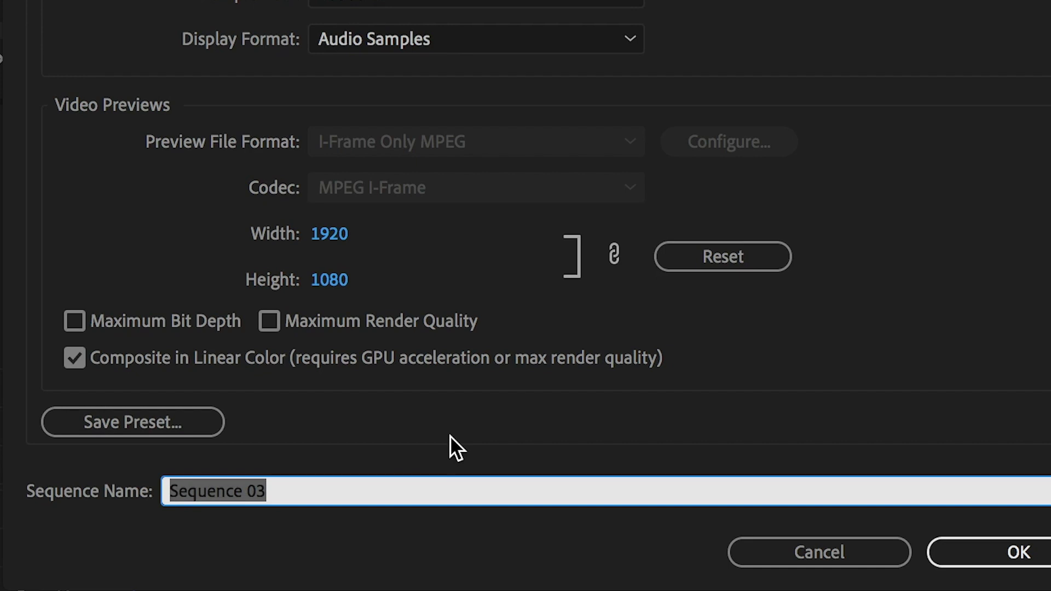
{"action": "type", "text": "DLR"}
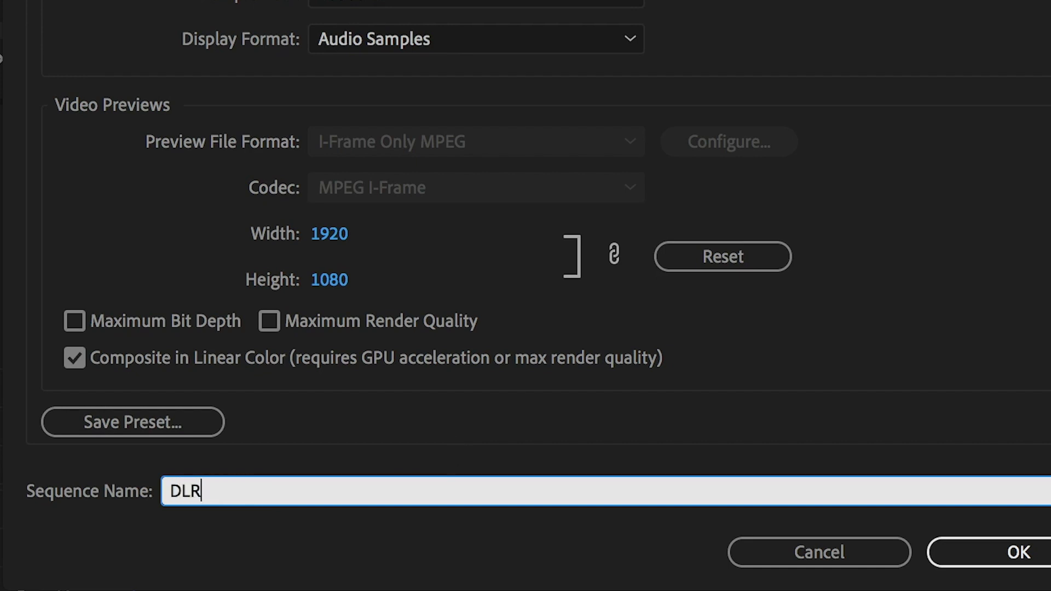
{"action": "key", "text": "BackSpace"}
{"action": "key", "text": "BackSpace"}
{"action": "type", "text": "SLR 4K SETTINGS"}
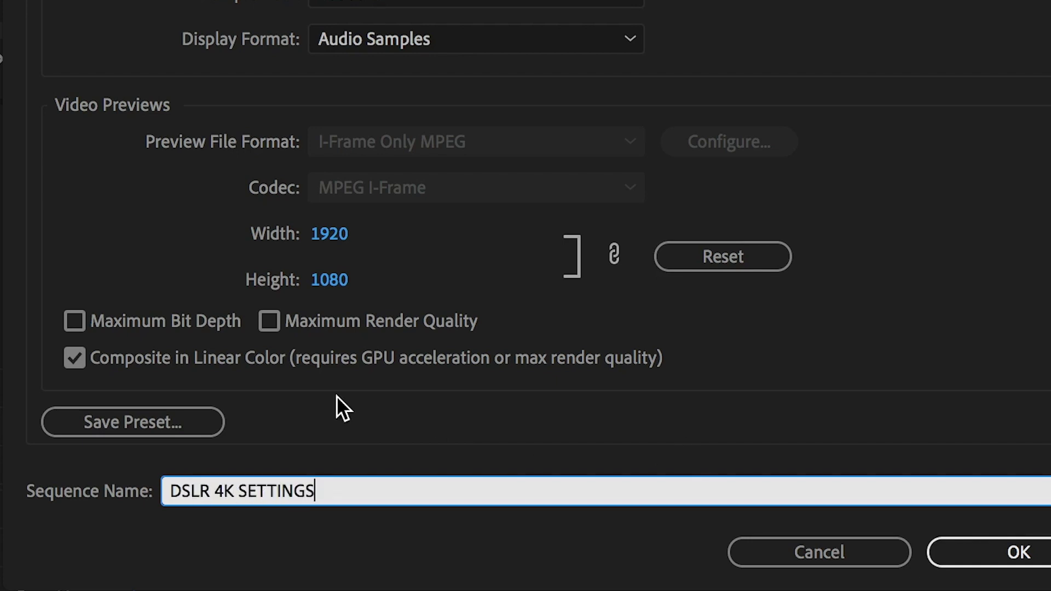
{"action": "left_click", "coordinate": [164, 421]}
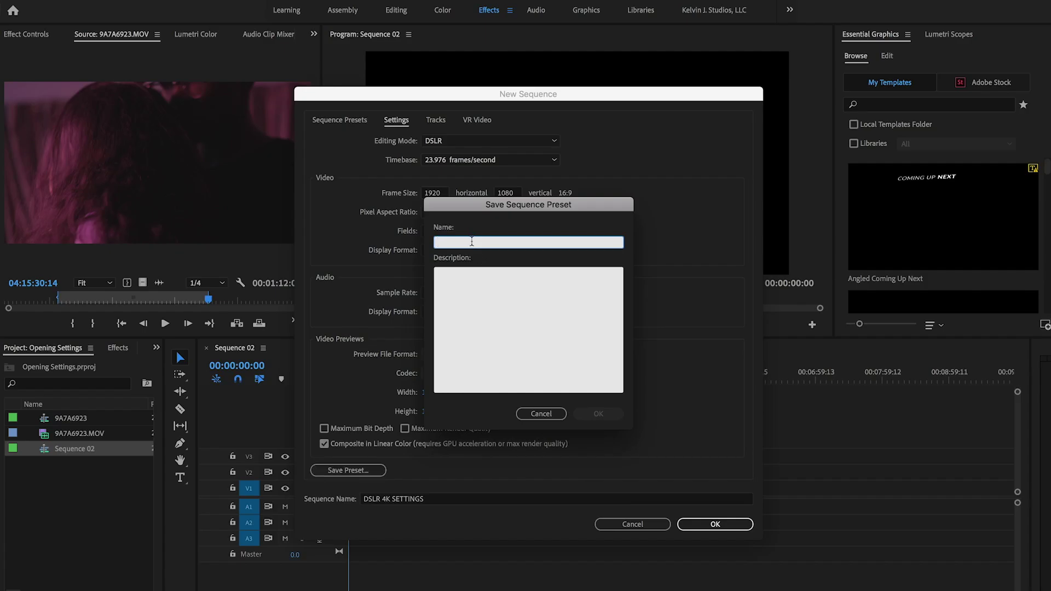
Step: Name the sequence preset 'DSLR 4K SETTINGS' and save it
{"action": "type", "text": "DS"}
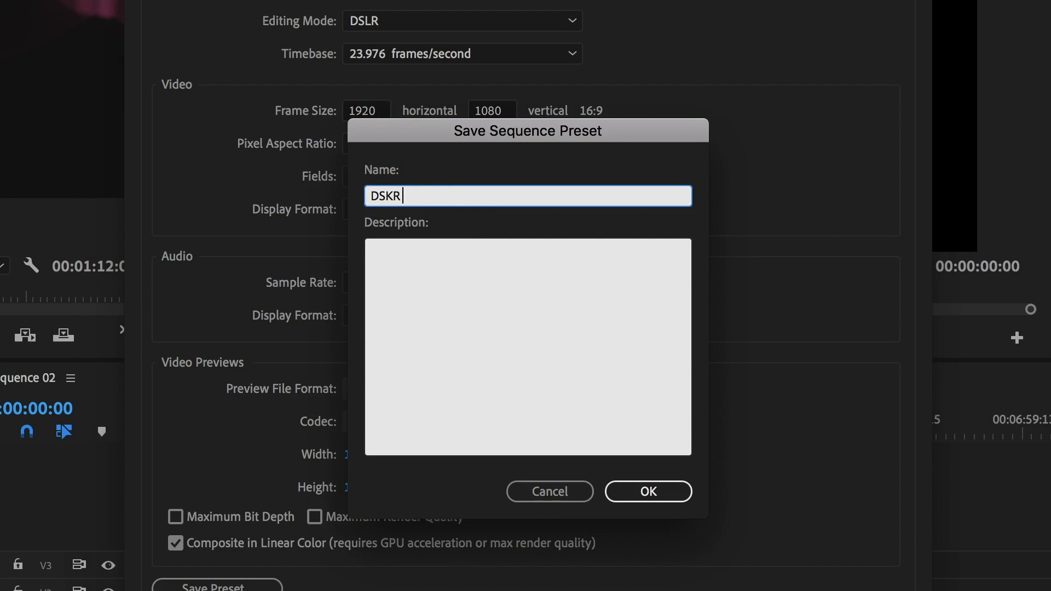
{"action": "type", "text": "LR 4K SETTINGS"}
{"action": "left_click", "coordinate": [646, 491]}
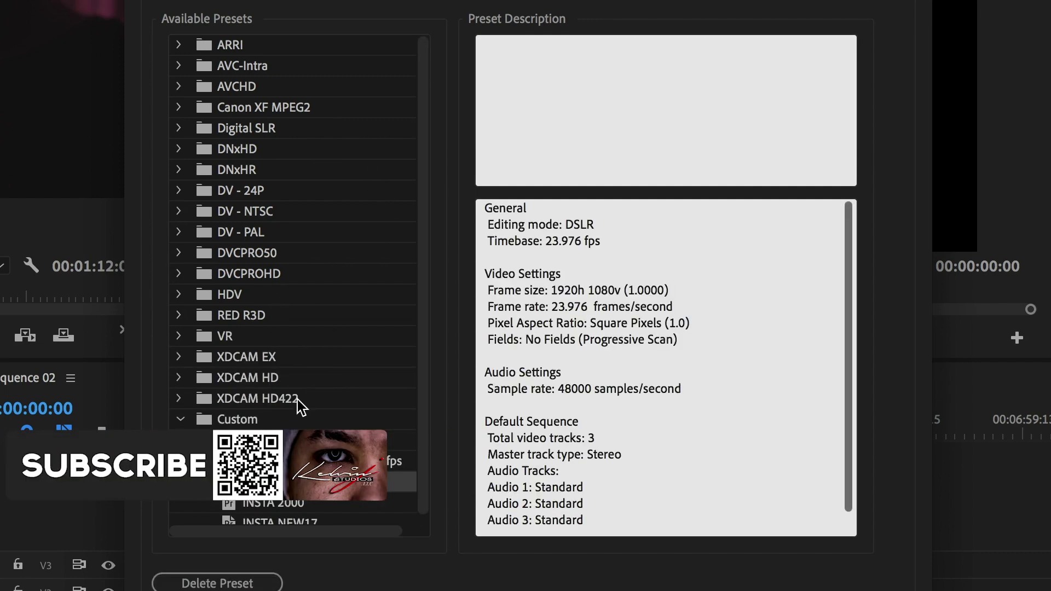
Step: Create a new sequence from the custom DSLR 4K SETTINGS preset, dismissing the INSTA 2000 plug-in error
{"action": "scroll", "coordinate": [297, 400], "scroll_direction": "down", "scroll_amount": 1}
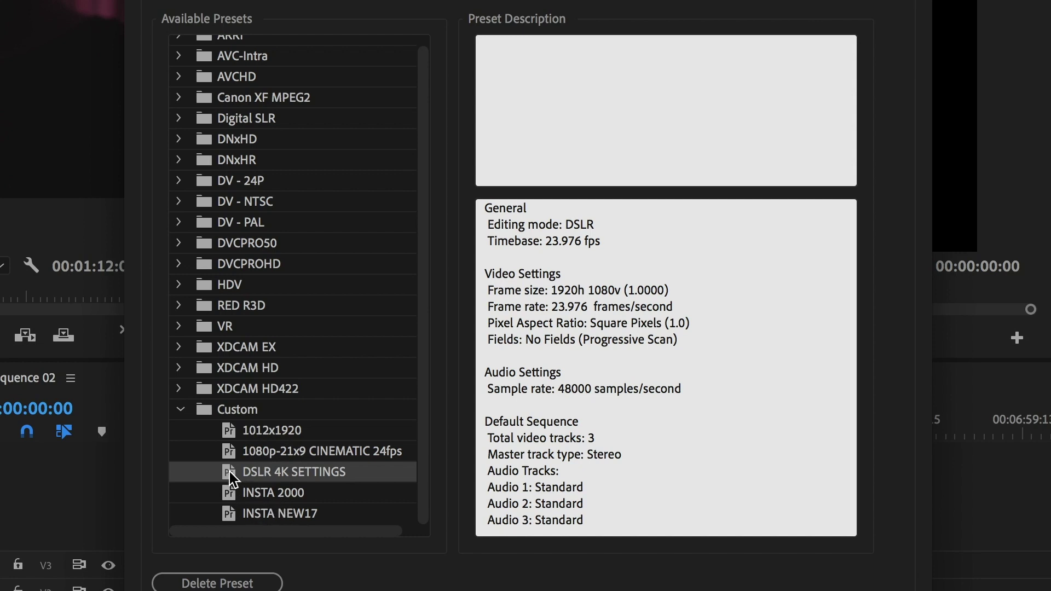
{"action": "left_click", "coordinate": [294, 494]}
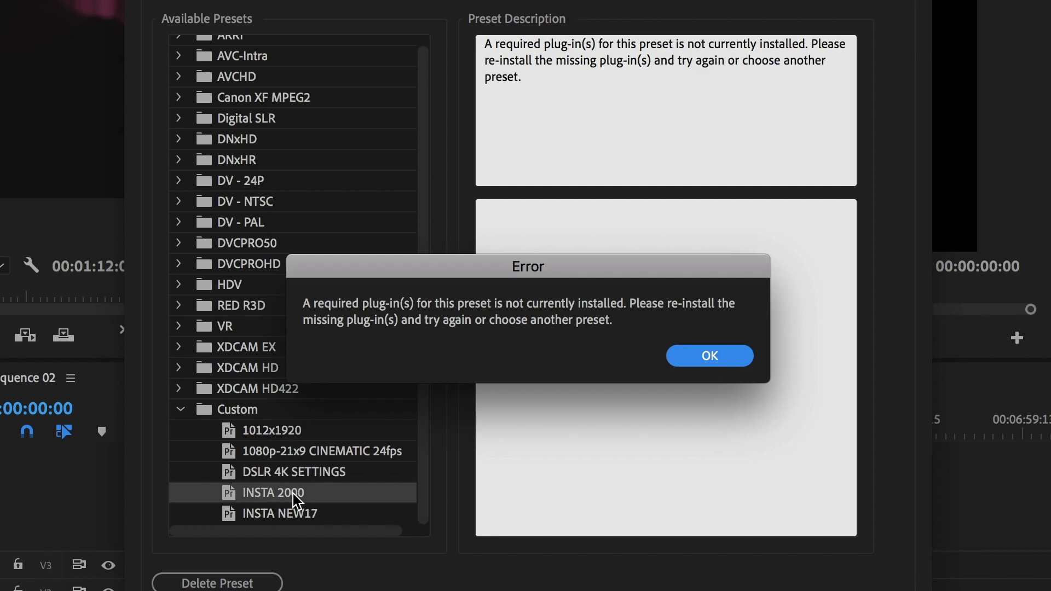
{"action": "left_click", "coordinate": [706, 358]}
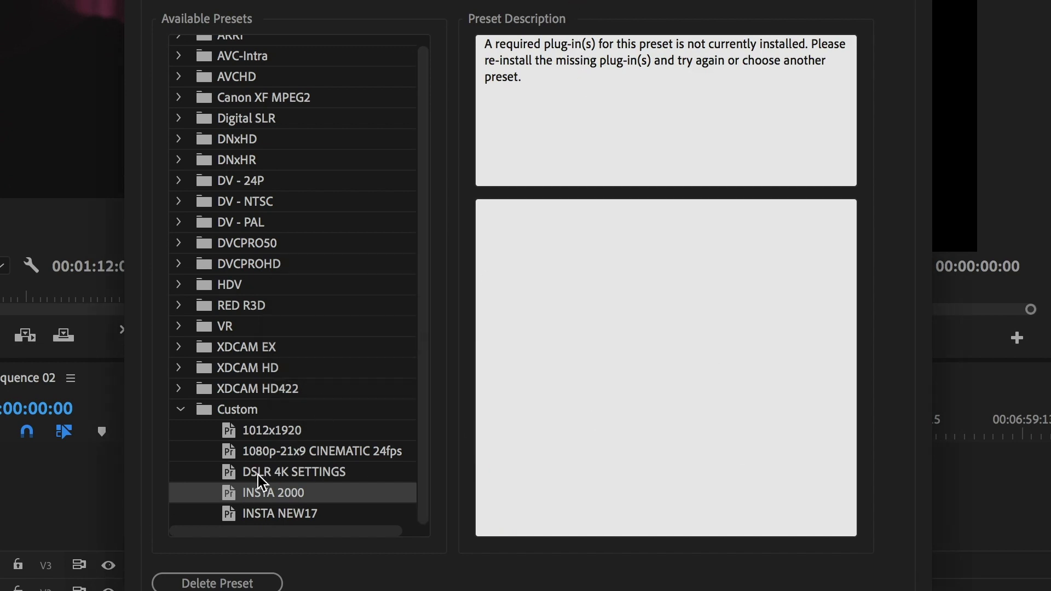
{"action": "left_click", "coordinate": [231, 473]}
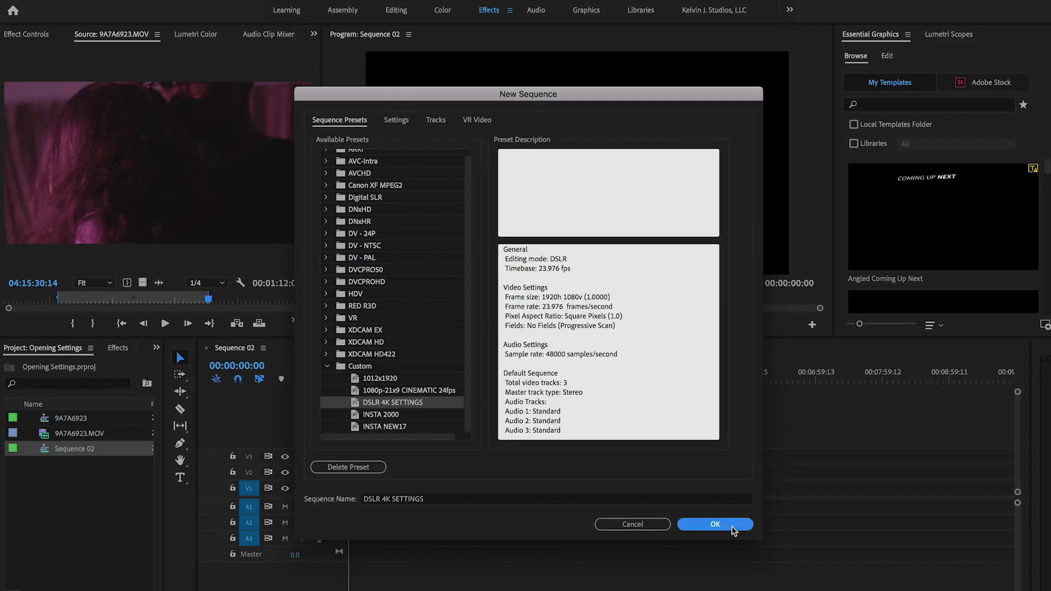
{"action": "left_click", "coordinate": [713, 524]}
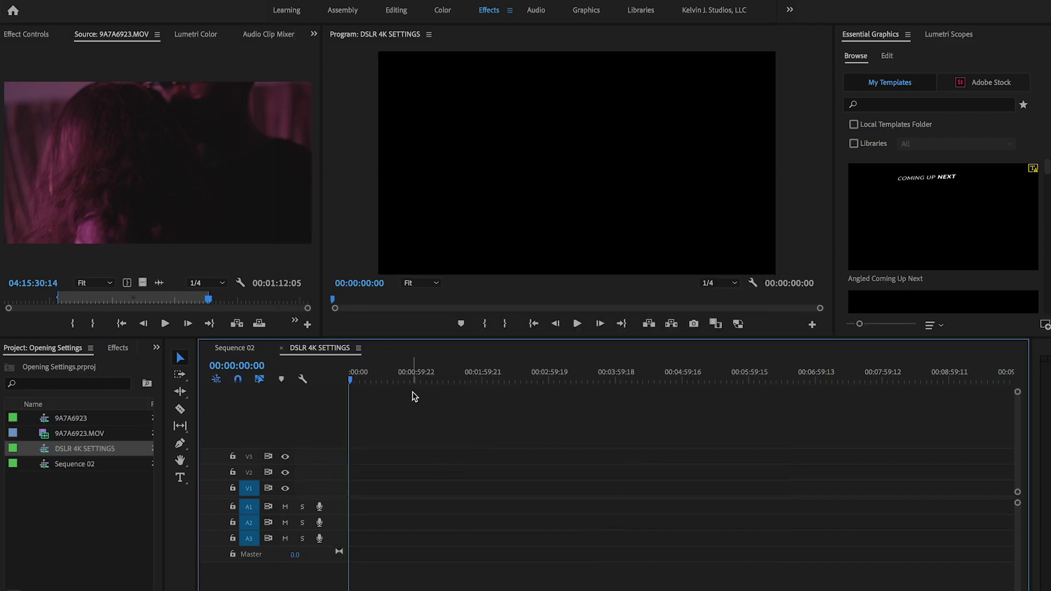
{"action": "left_click", "coordinate": [253, 348]}
{"action": "left_click", "coordinate": [207, 349]}
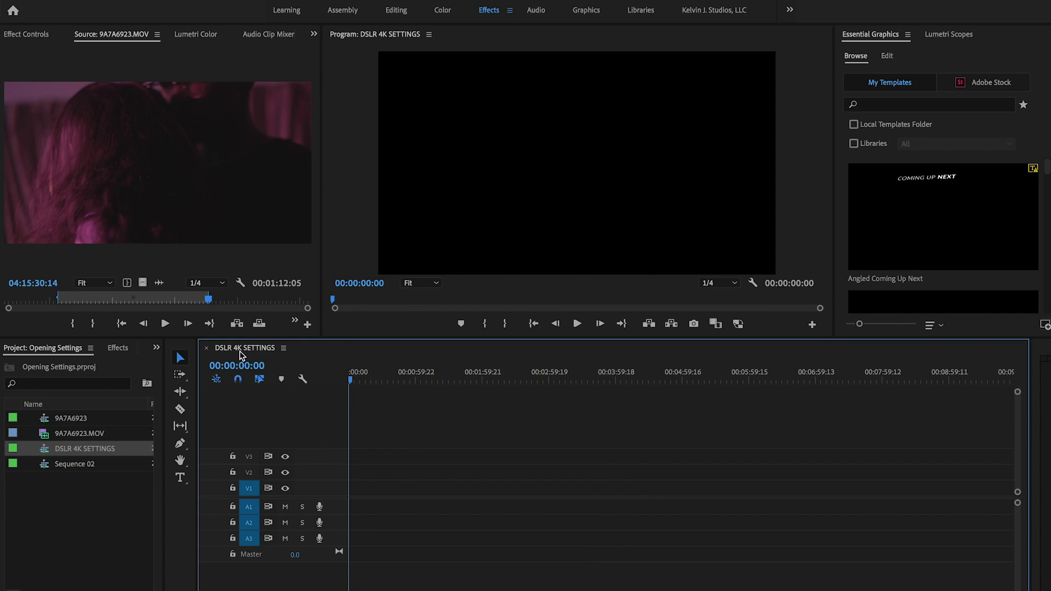
{"action": "left_click", "coordinate": [208, 1]}
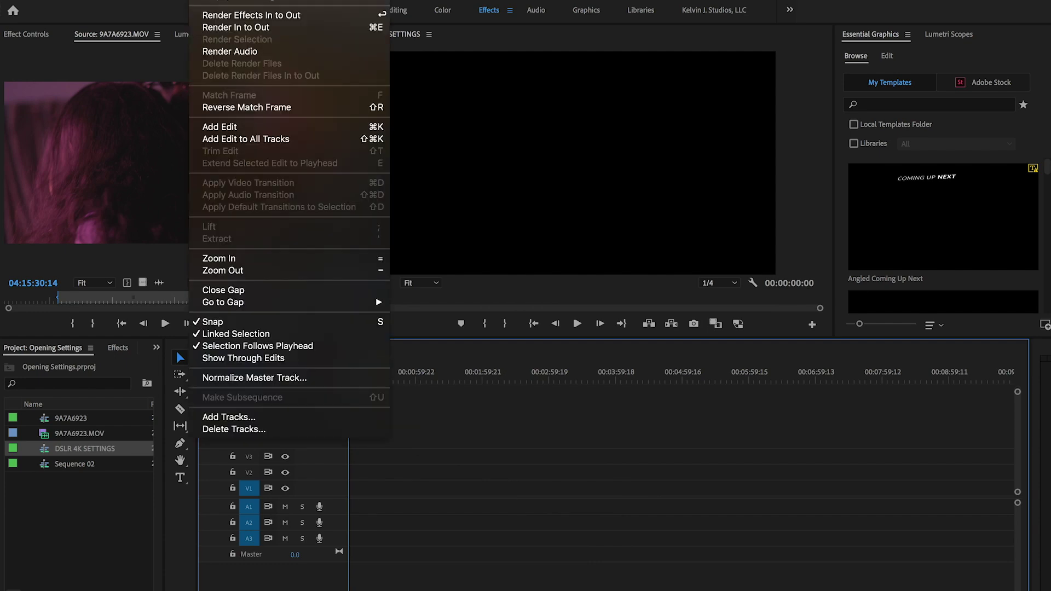
{"action": "left_click", "coordinate": [229, 1]}
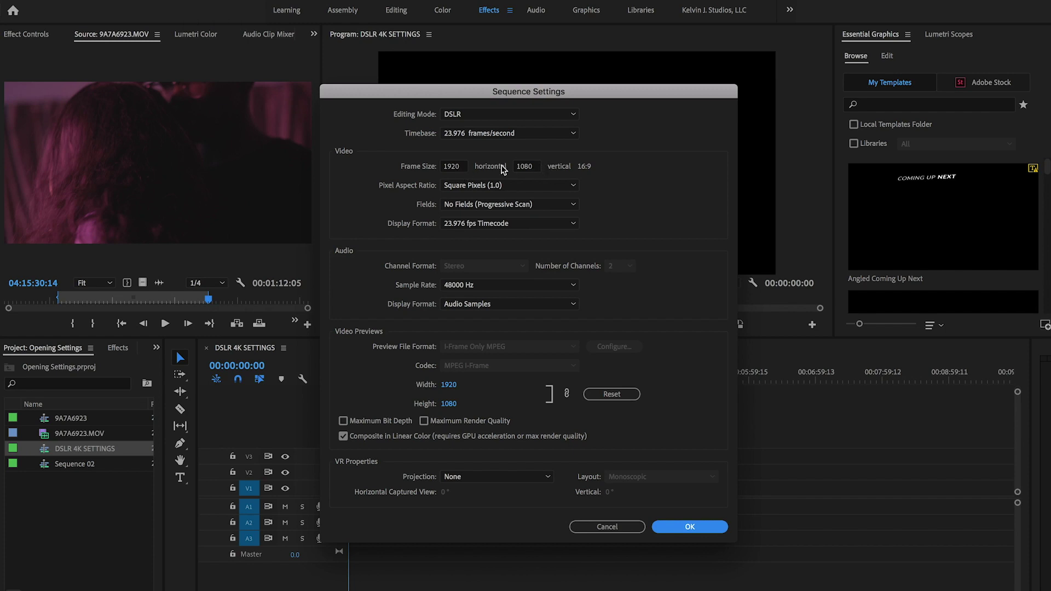
{"action": "left_click", "coordinate": [466, 167]}
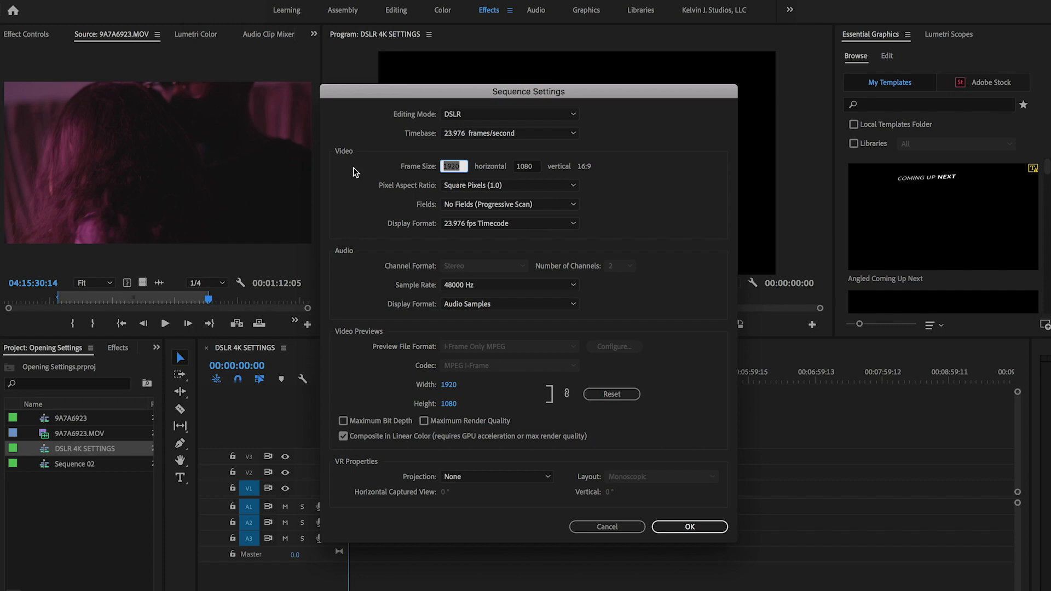
{"action": "left_click", "coordinate": [684, 187]}
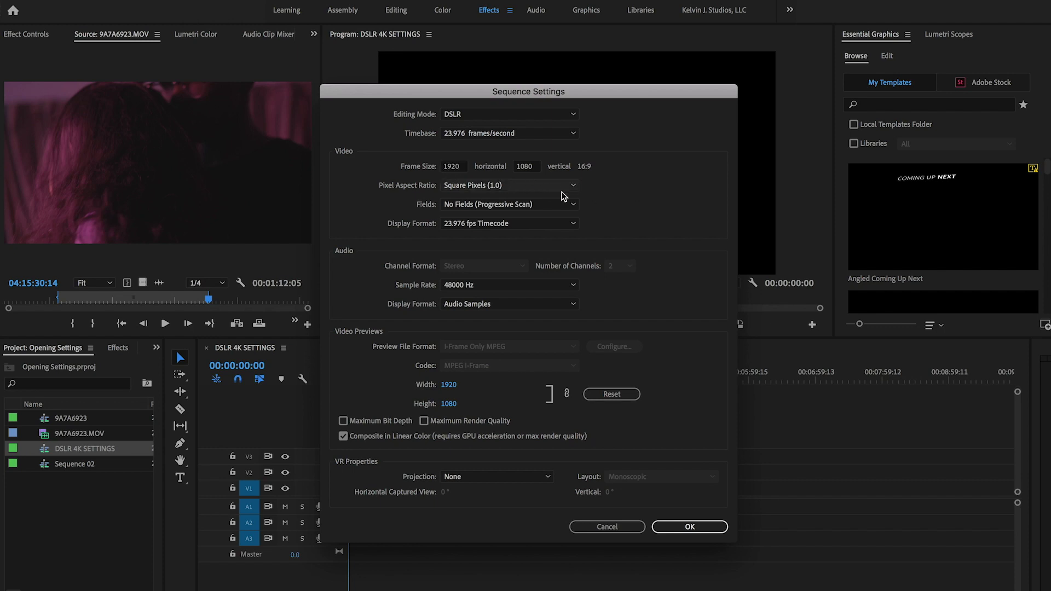
{"action": "left_click", "coordinate": [689, 525]}
{"action": "left_click", "coordinate": [365, 382]}
{"action": "left_click_drag", "start_coordinate": [365, 386], "coordinate": [355, 413]}
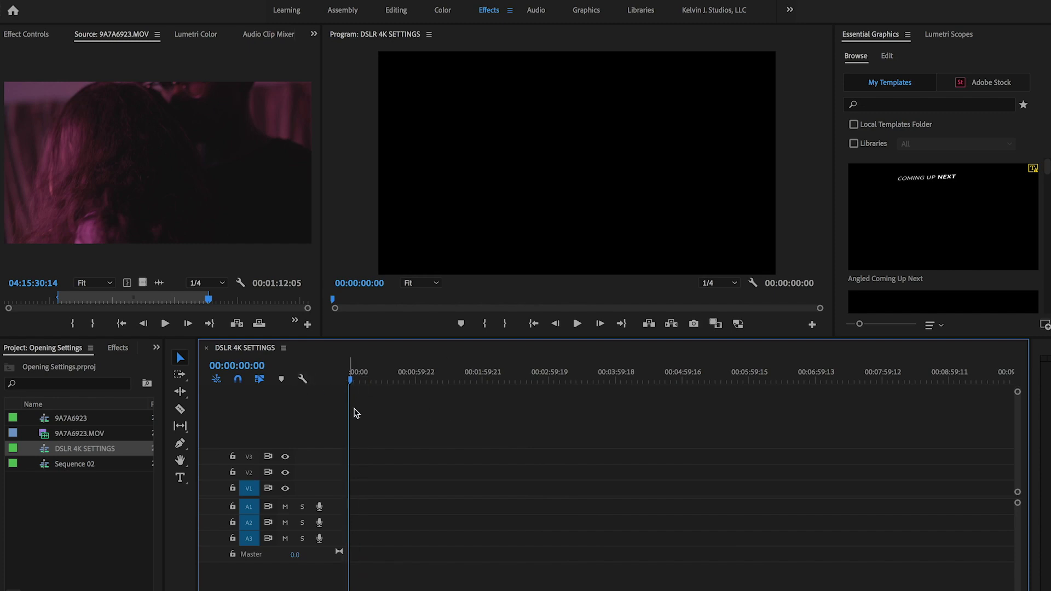
Step: Save the project and delete Sequence 02 from the Project panel
{"action": "key", "text": "ctrl+s"}
{"action": "left_click", "coordinate": [50, 464]}
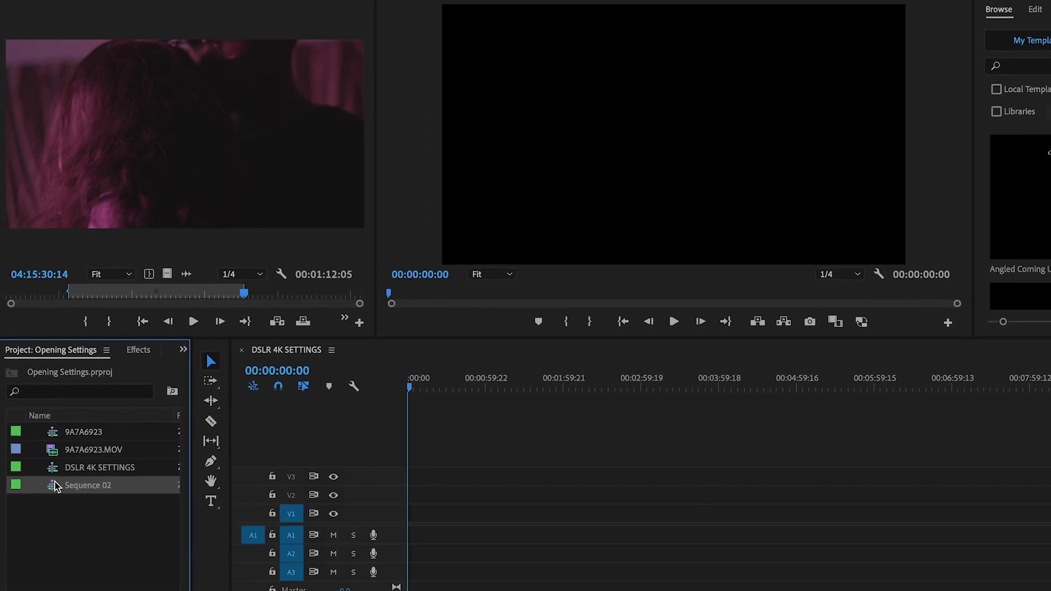
{"action": "left_click", "coordinate": [54, 480]}
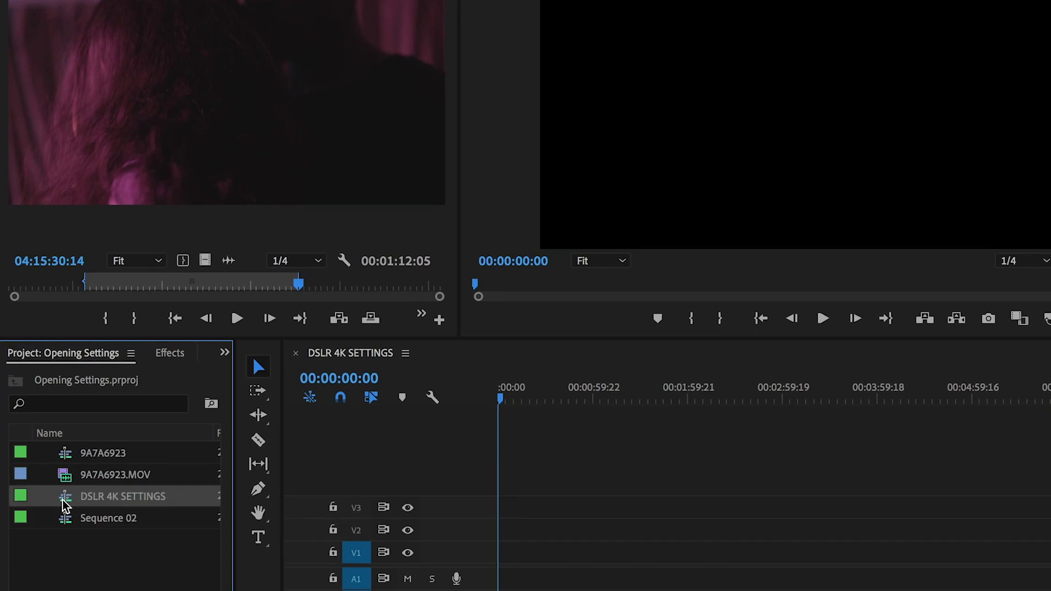
{"action": "left_click", "coordinate": [66, 525]}
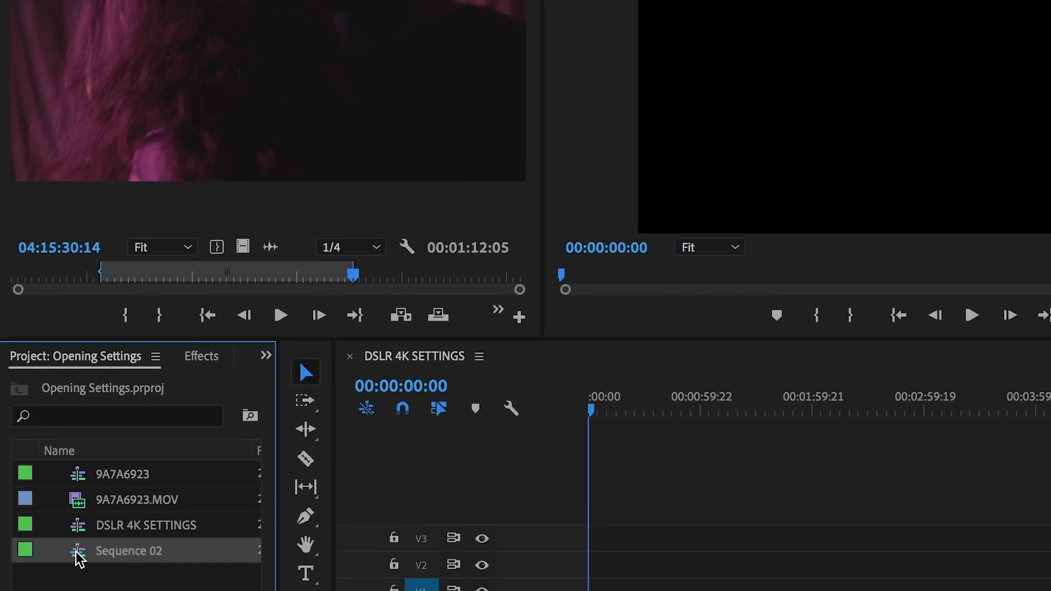
{"action": "right_click", "coordinate": [67, 528]}
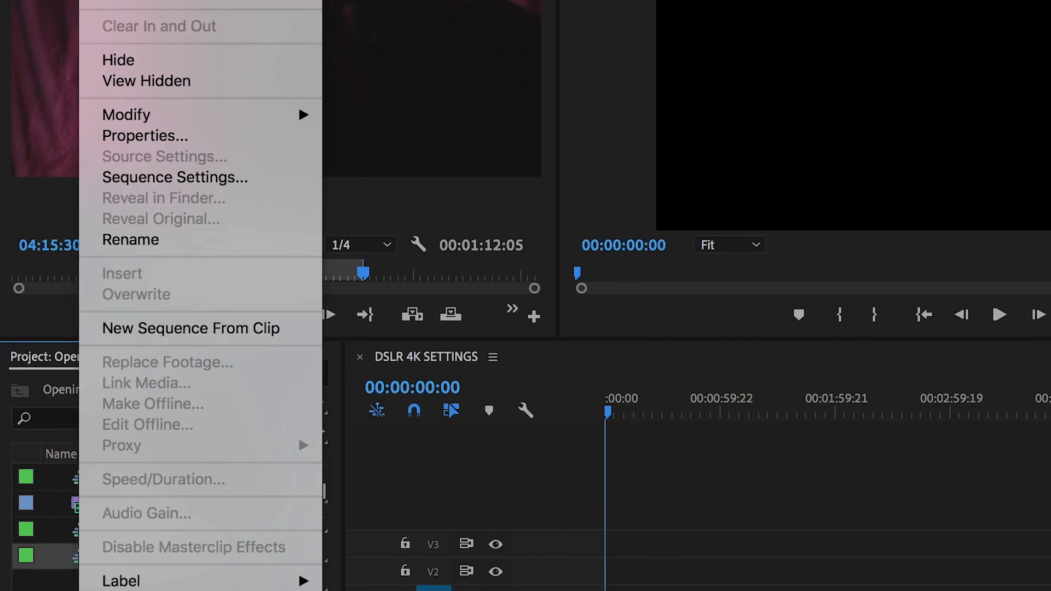
{"action": "left_click", "coordinate": [44, 570]}
{"action": "key", "text": "Delete"}
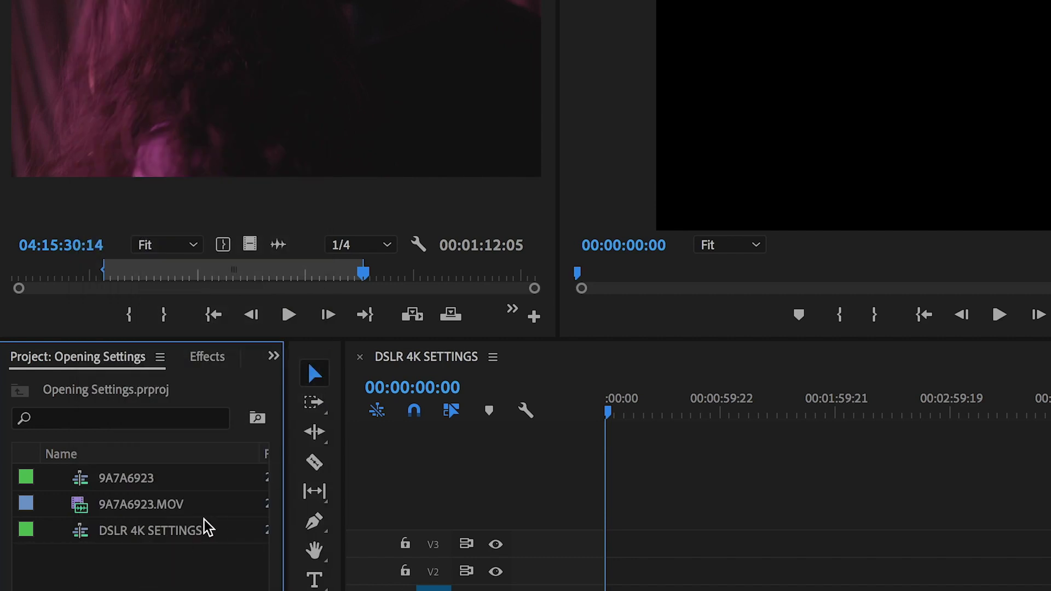
Step: Delete the 9A7A6923 sequence, widen the Project panel, and drag the clip into DSLR 4K SETTINGS
{"action": "left_click", "coordinate": [80, 480]}
{"action": "key", "text": "Delete"}
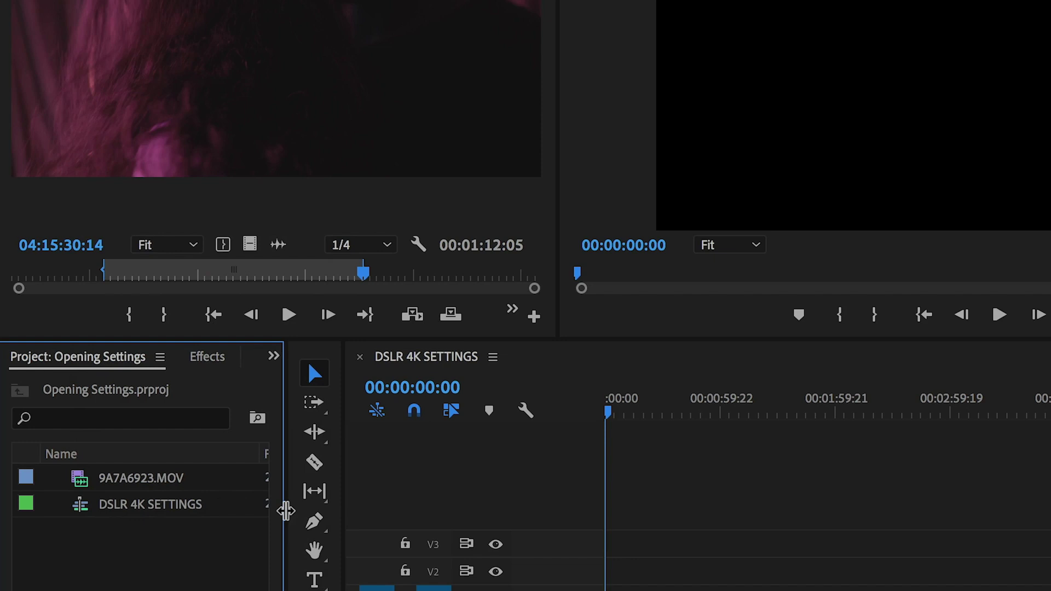
{"action": "left_click_drag", "start_coordinate": [285, 511], "coordinate": [365, 510]}
{"action": "left_click", "coordinate": [94, 515]}
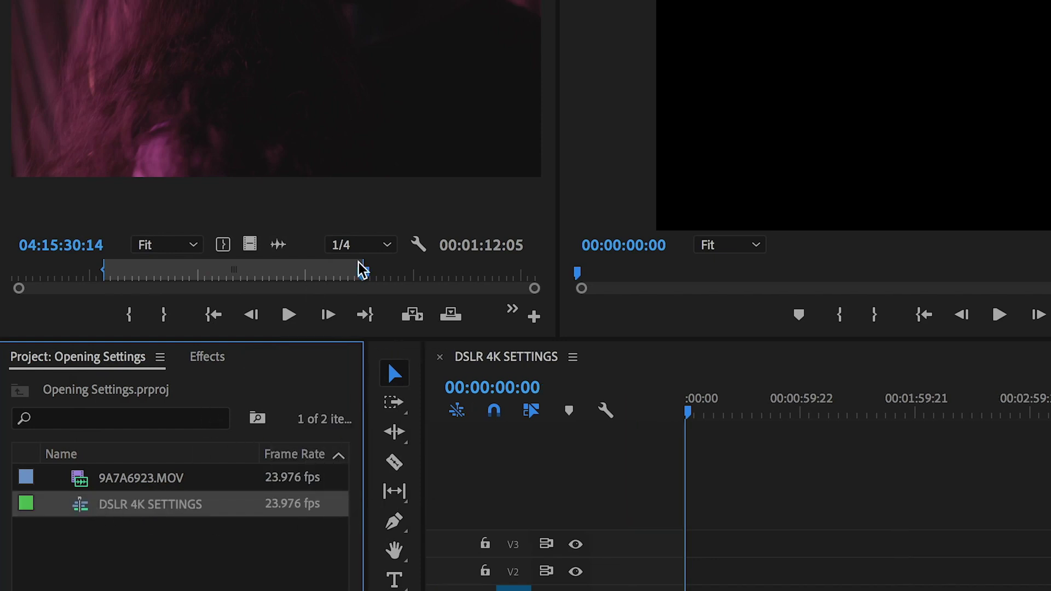
{"action": "left_click_drag", "start_coordinate": [245, 109], "coordinate": [394, 499]}
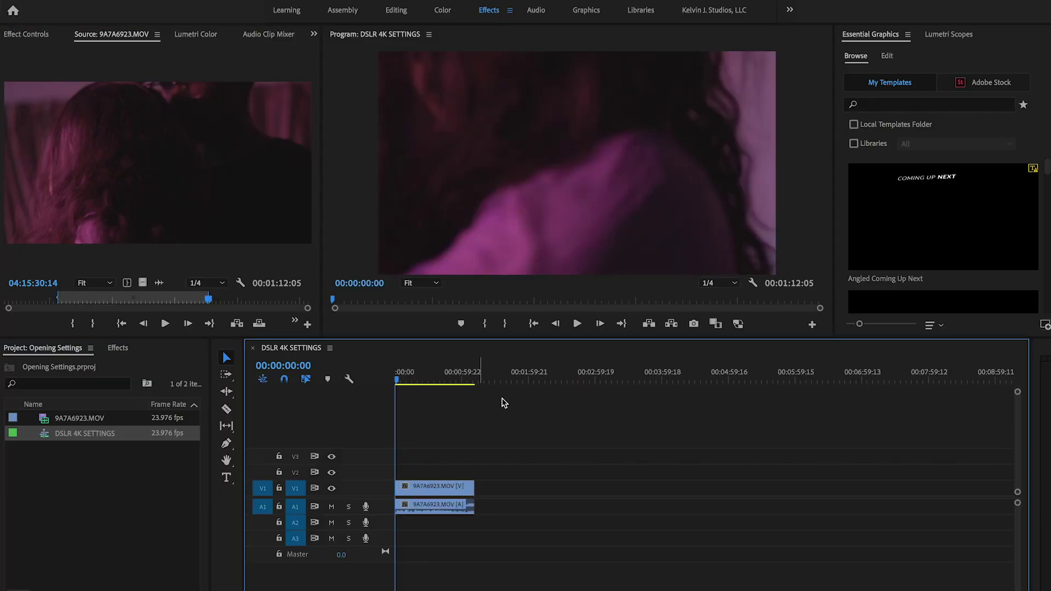
Step: Set the 9A7A6923.MOV clip on V1 to the sequence frame size and reselect it
{"action": "left_click", "coordinate": [443, 373]}
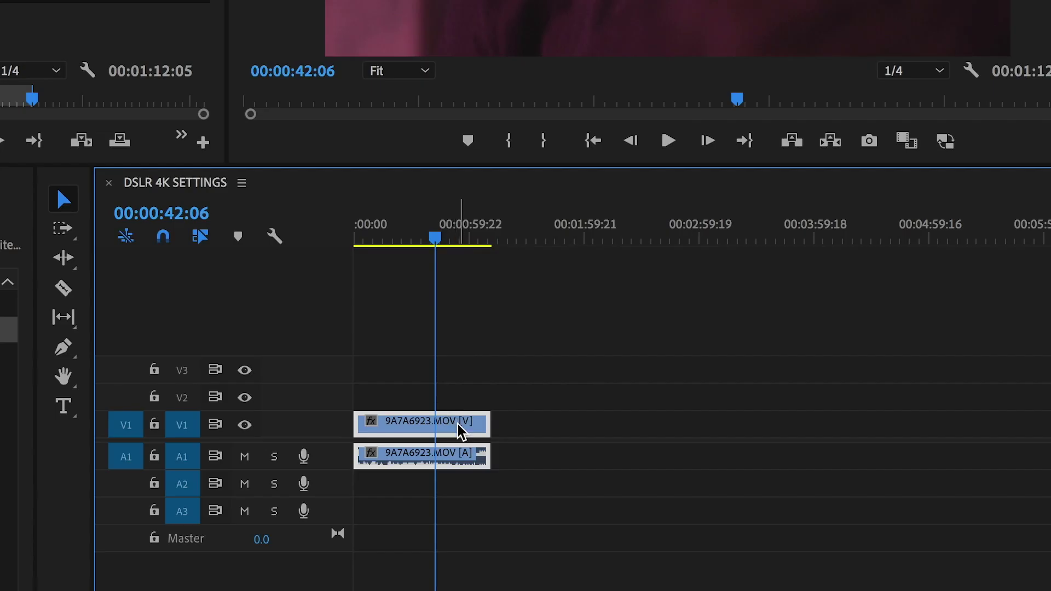
{"action": "right_click", "coordinate": [458, 489]}
{"action": "left_click", "coordinate": [486, 488]}
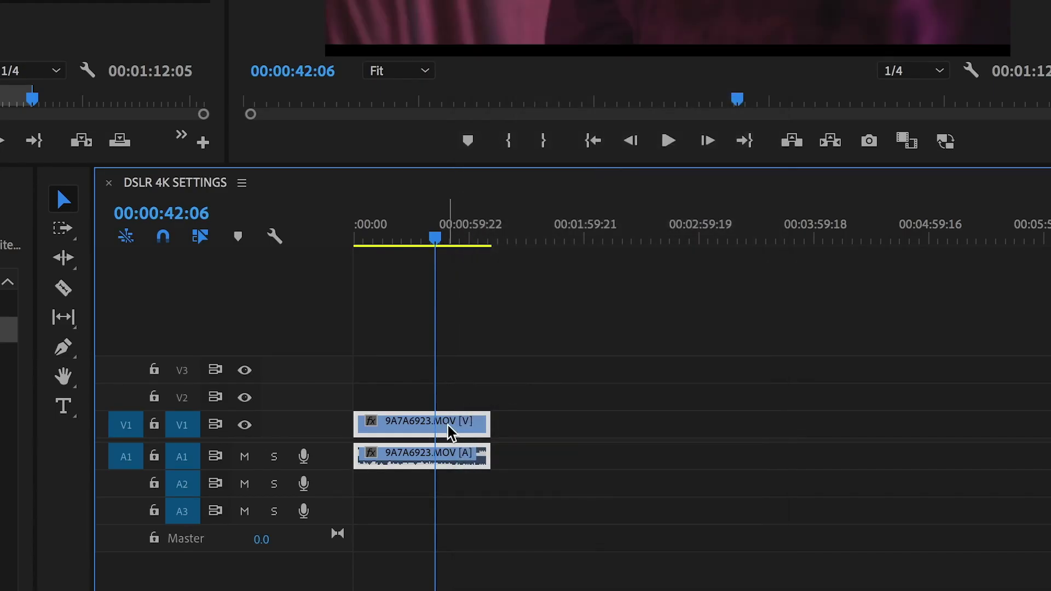
{"action": "left_click", "coordinate": [495, 329]}
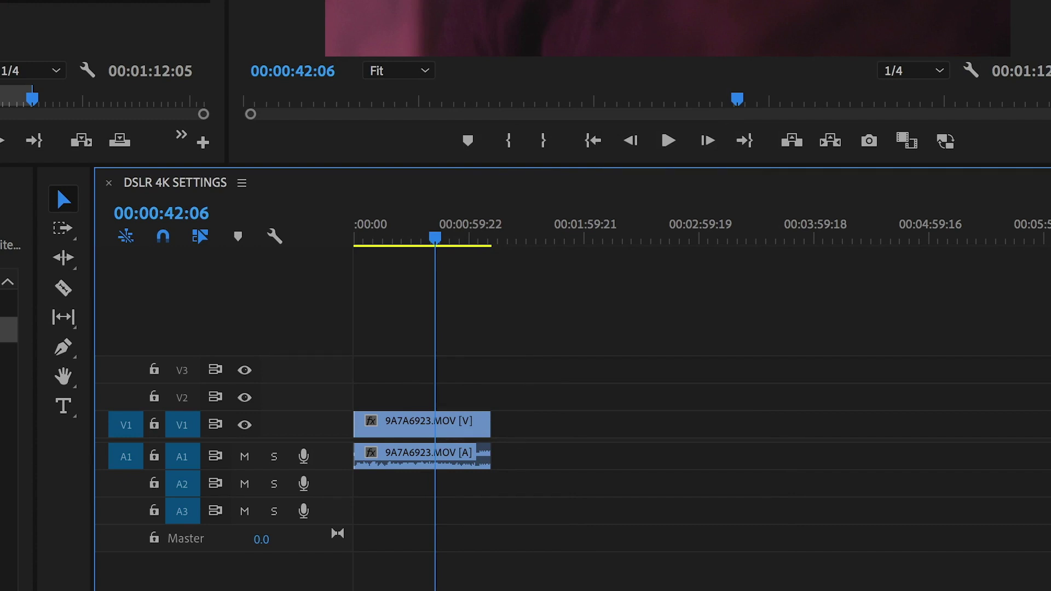
{"action": "key", "text": "shift+2"}
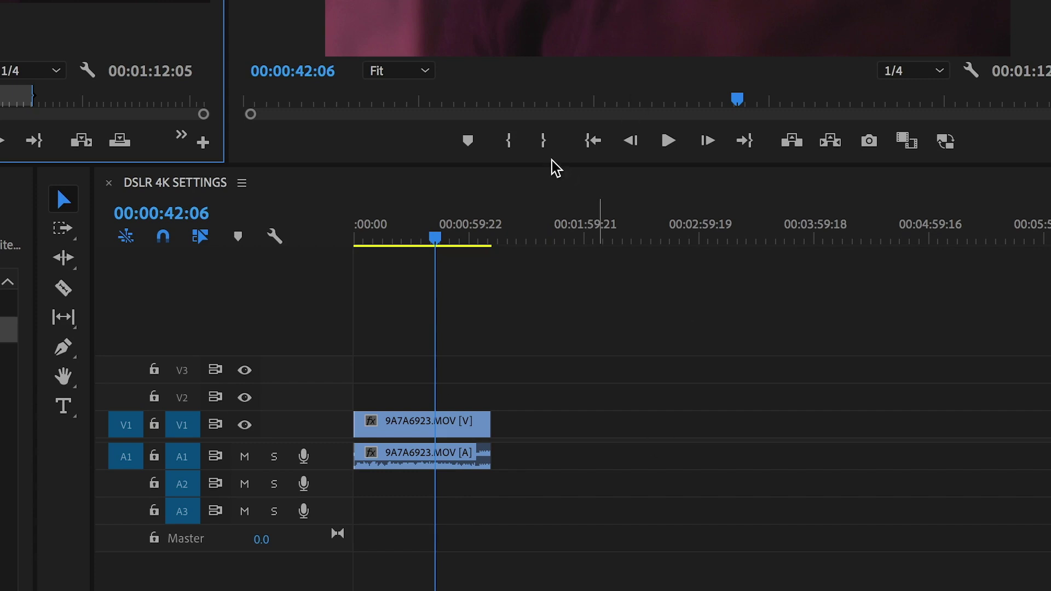
{"action": "left_click", "coordinate": [459, 432]}
Step: Scale the clip to frame size and set its Motion Scale to 108
{"action": "right_click", "coordinate": [441, 434]}
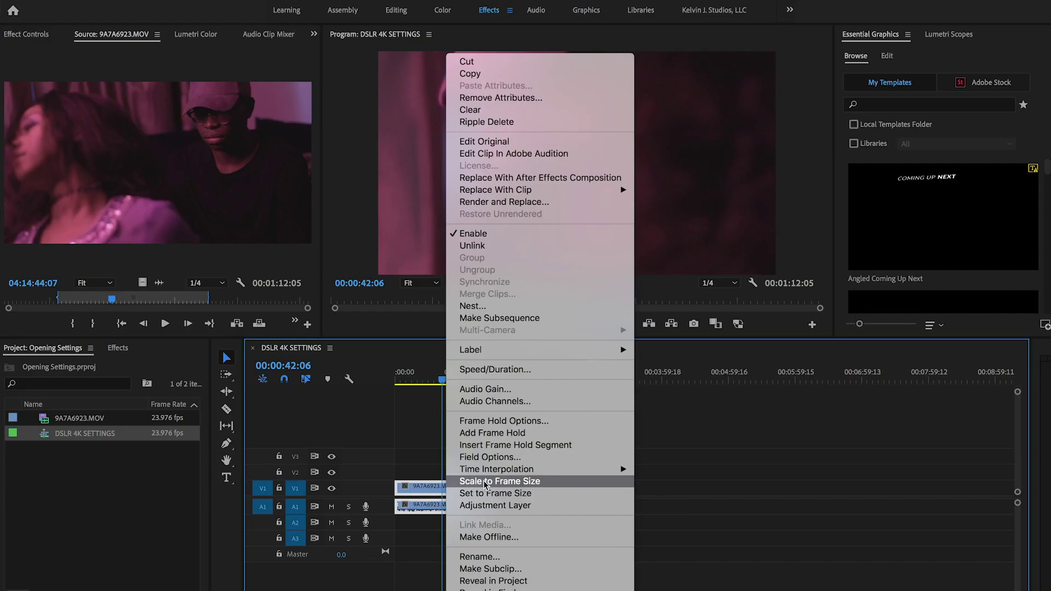
{"action": "left_click", "coordinate": [533, 414]}
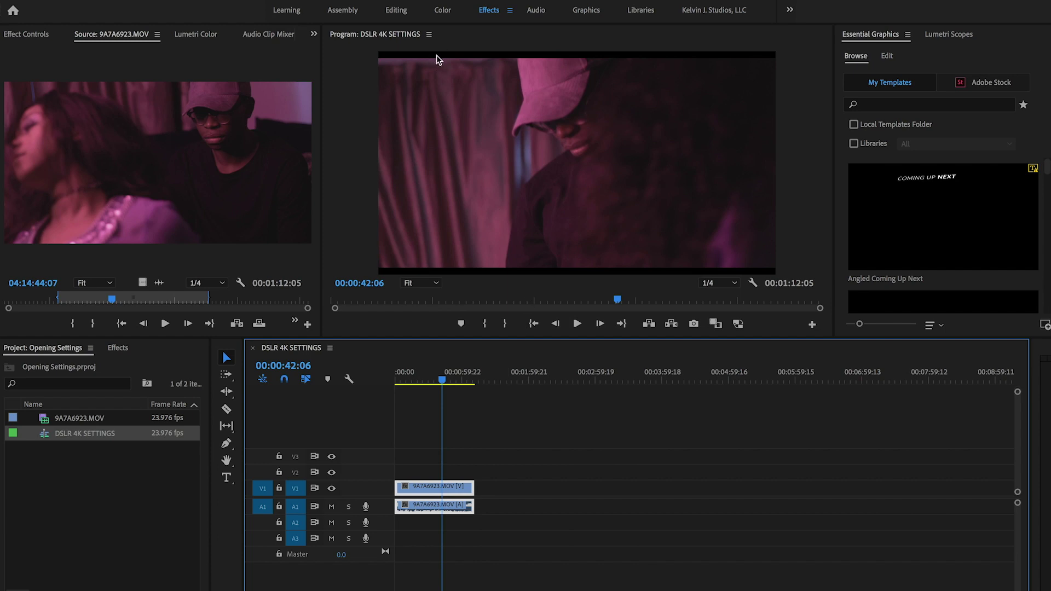
{"action": "left_click", "coordinate": [25, 34]}
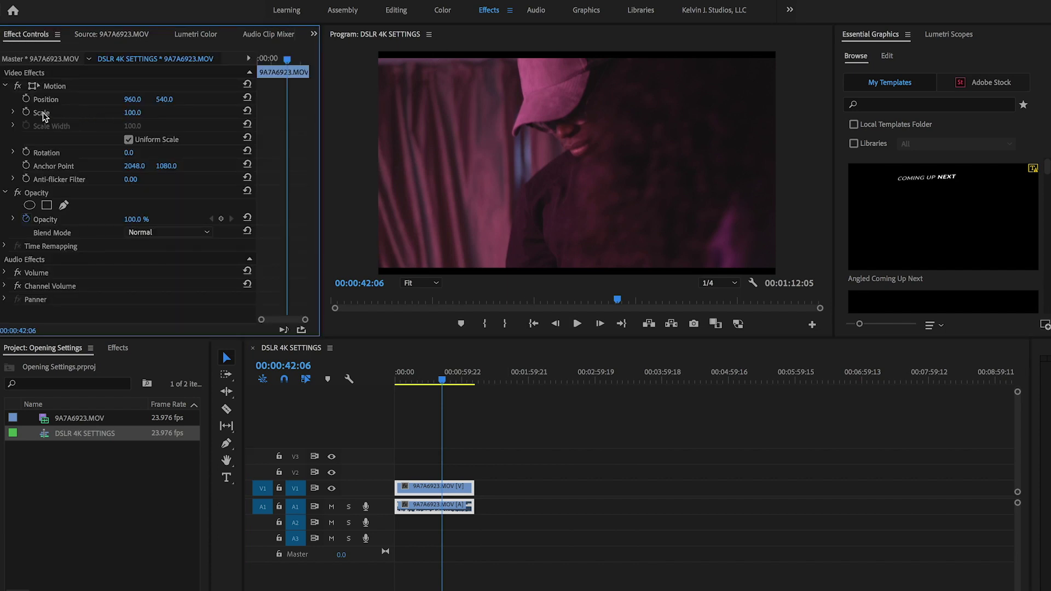
{"action": "left_click", "coordinate": [130, 112]}
{"action": "type", "text": "108"}
{"action": "key", "text": "Return"}
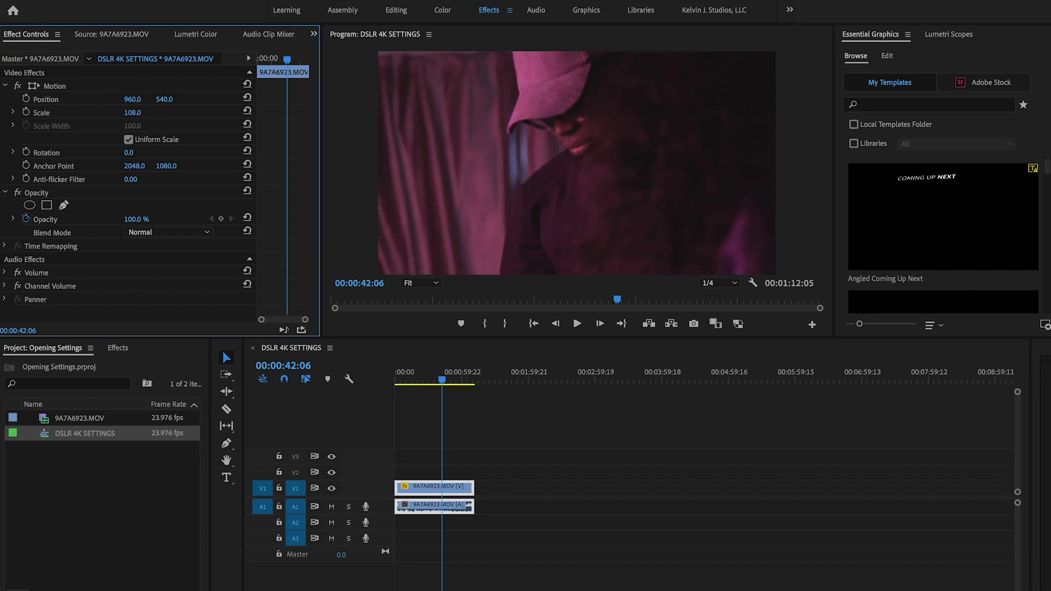
Step: Try Scale values of 106 and 70–105, then settle the clip's Scale at 108
{"action": "left_click", "coordinate": [141, 111]}
{"action": "type", "text": "106"}
{"action": "key", "text": "Return"}
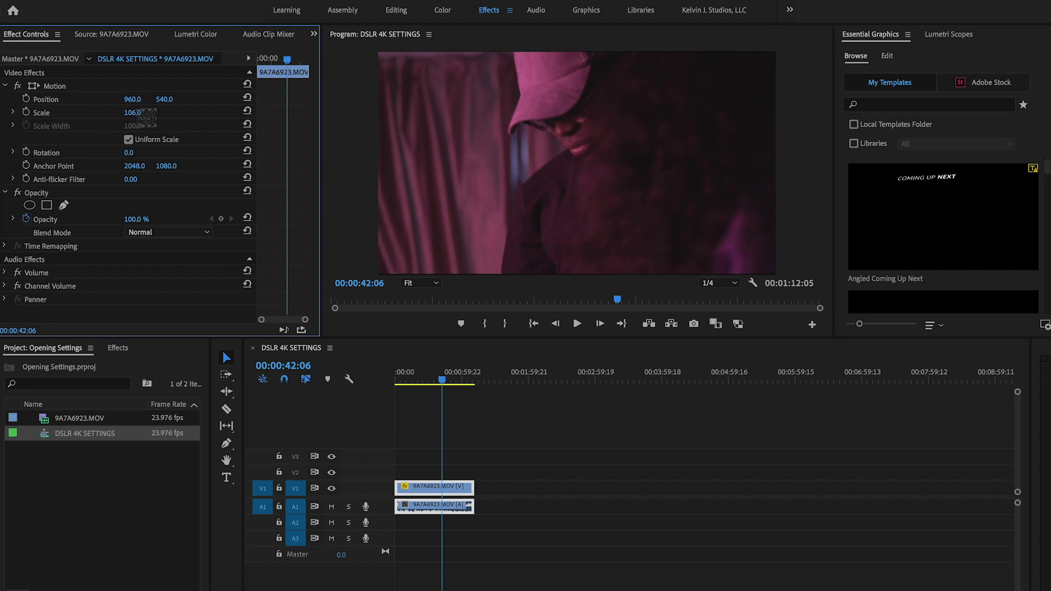
{"action": "left_click", "coordinate": [137, 111]}
{"action": "type", "text": "108"}
{"action": "key", "text": "Return"}
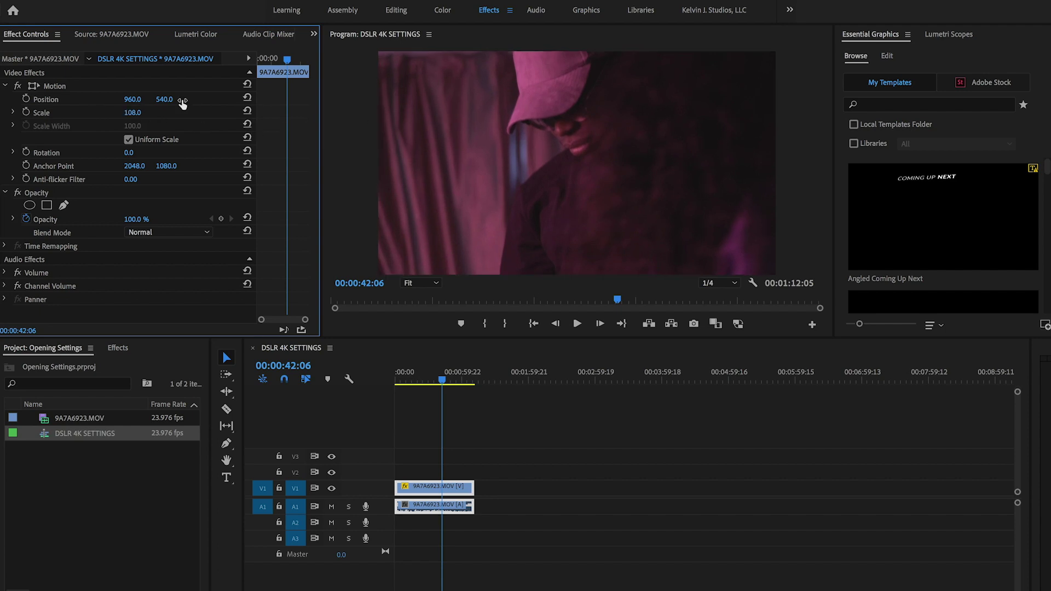
{"action": "left_click", "coordinate": [147, 111]}
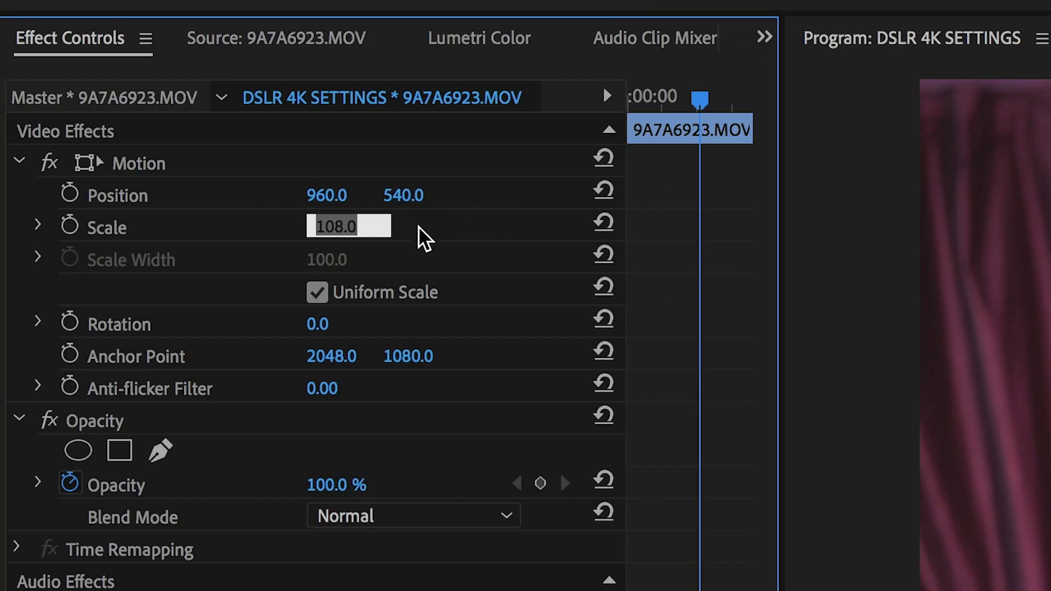
{"action": "left_click", "coordinate": [424, 238]}
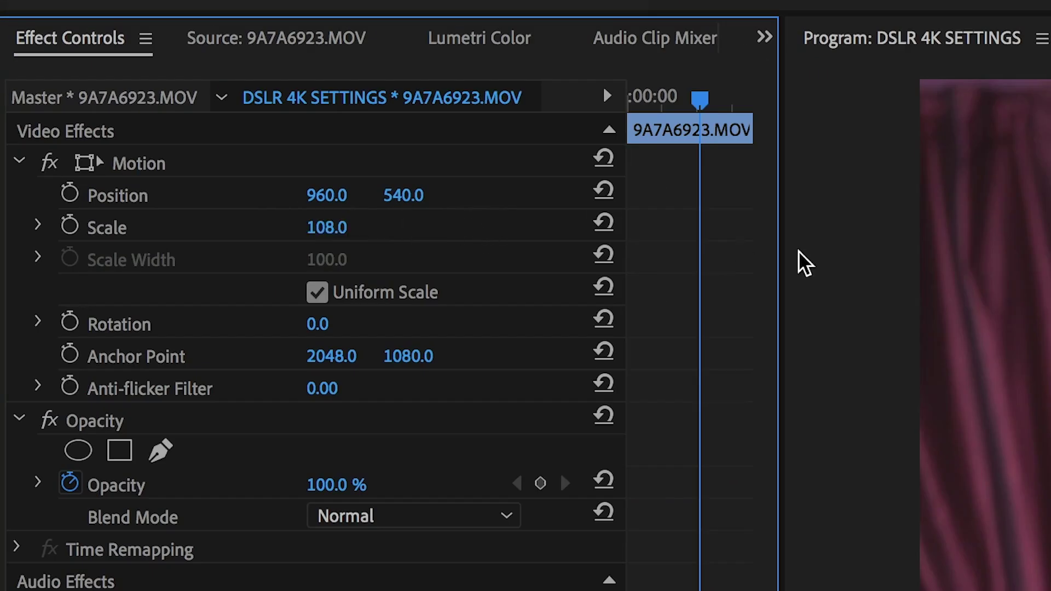
{"action": "left_click_drag", "start_coordinate": [337, 239], "coordinate": [415, 228]}
{"action": "left_click", "coordinate": [345, 228]}
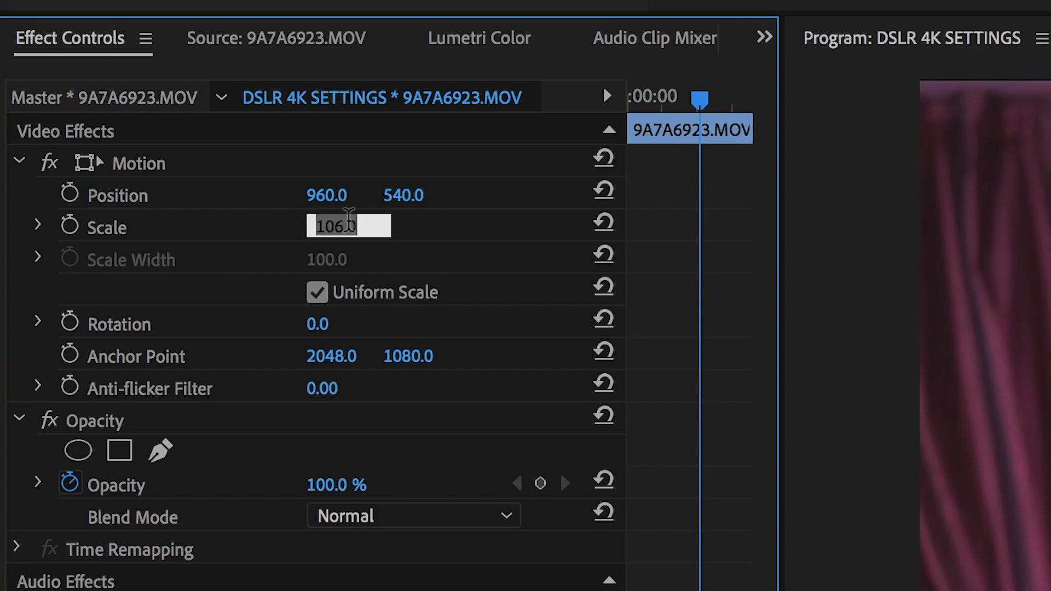
{"action": "type", "text": "108"}
{"action": "key", "text": "Return"}
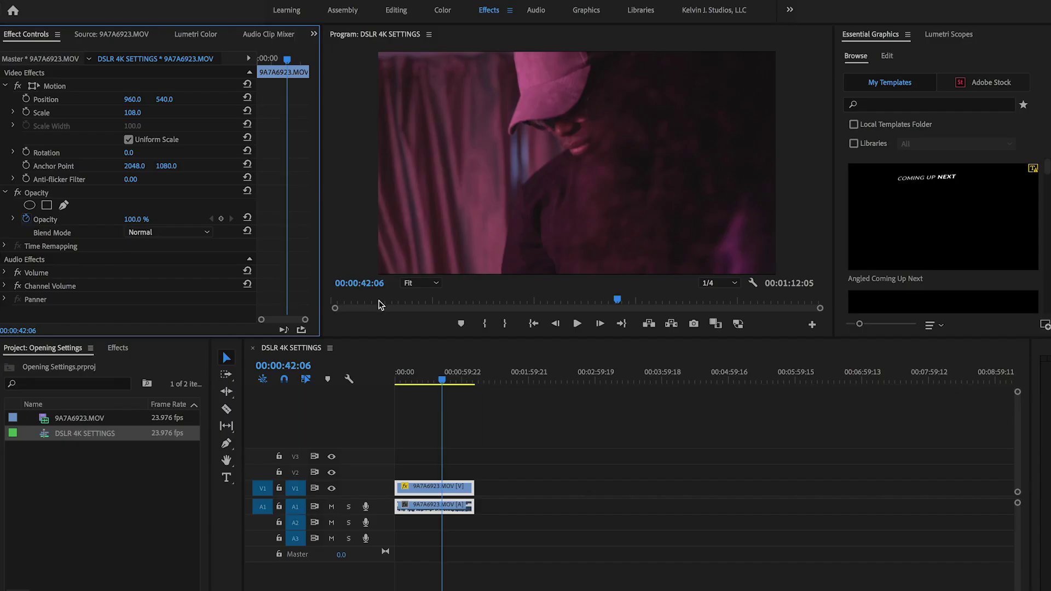
Step: Render the DSLR 4K SETTINGS sequence previews with Sequence > Render In to Out
{"action": "left_click", "coordinate": [428, 378]}
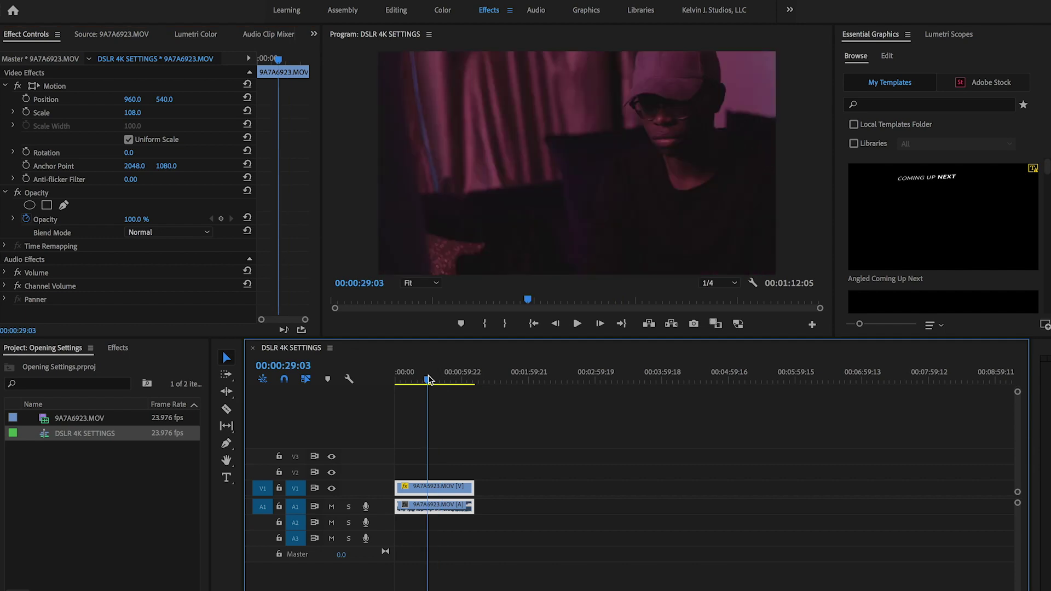
{"action": "left_click", "coordinate": [453, 383]}
{"action": "left_click", "coordinate": [521, 429]}
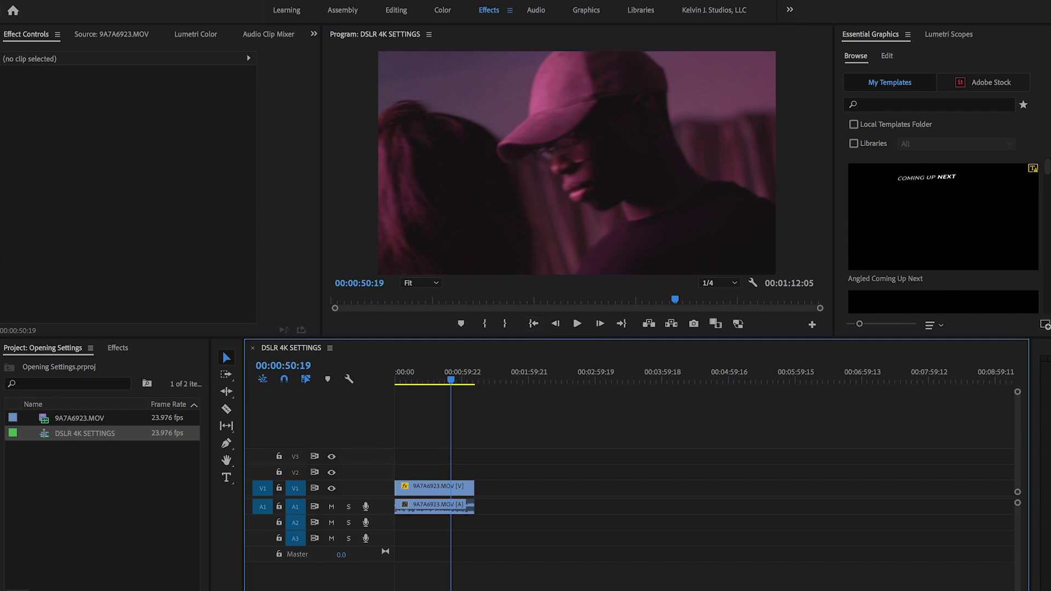
{"action": "left_click", "coordinate": [216, 1]}
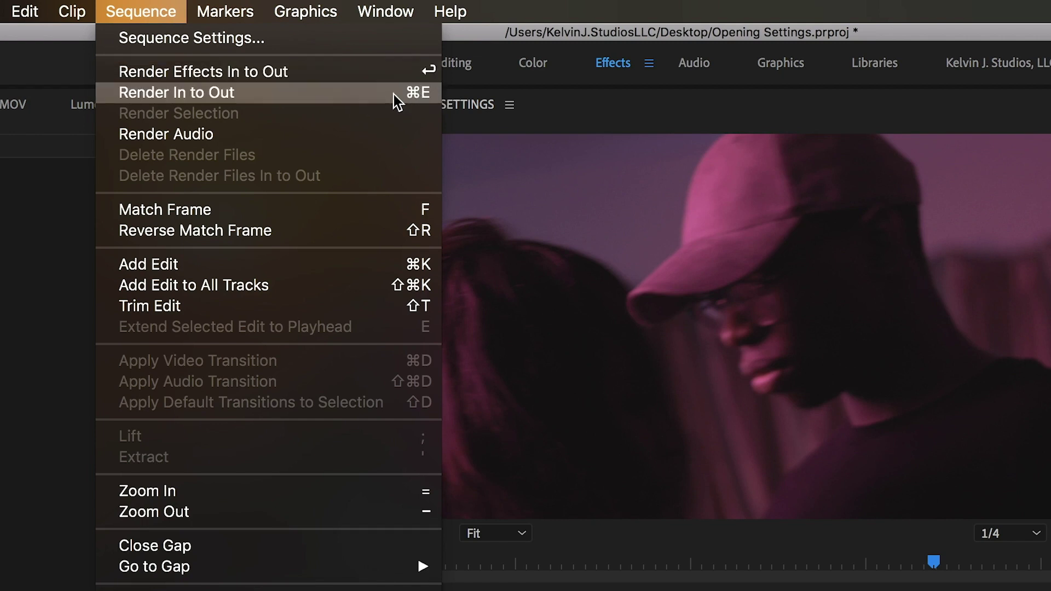
{"action": "left_click", "coordinate": [409, 93]}
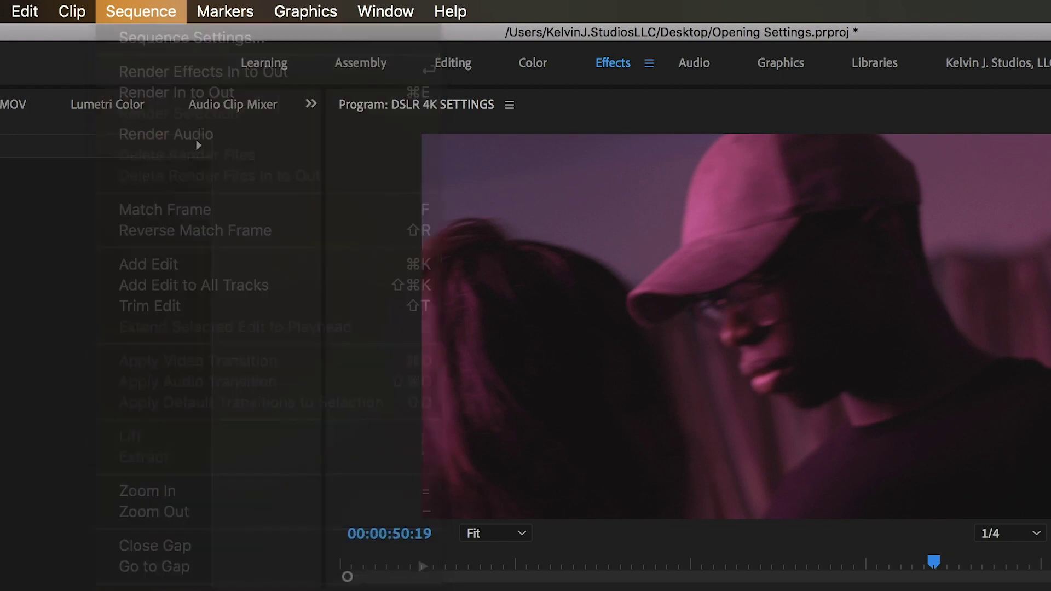